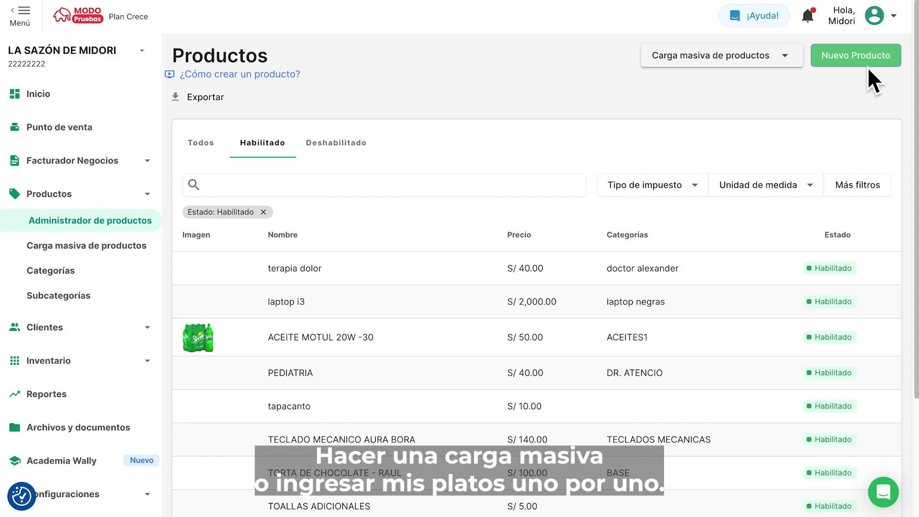
- Download the simple template for bulk creation of normal products
click(774, 63)
click(764, 104)
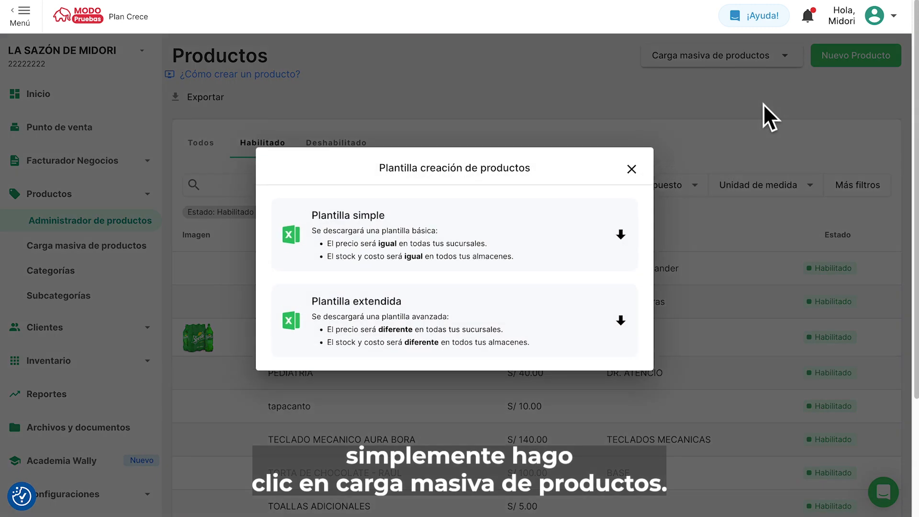
click(624, 238)
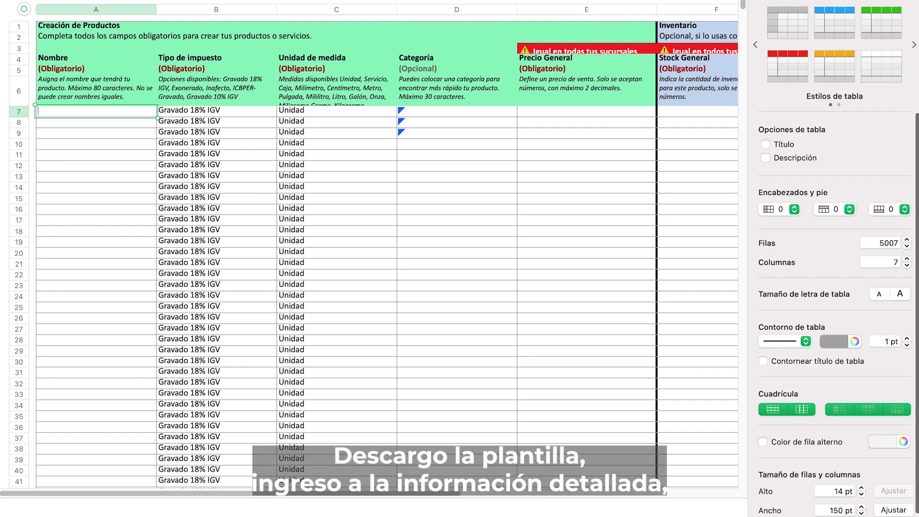
- Fill the template with Lomo saltado in Platos criollos, values 25 and 15, and upload it
text(Lomo saltado)
key(Tab)
key(Tab)
key(Tab)
text(Platos criollos)
key(Tab)
text(25)
key(Tab)
text(15)
key(Tab)
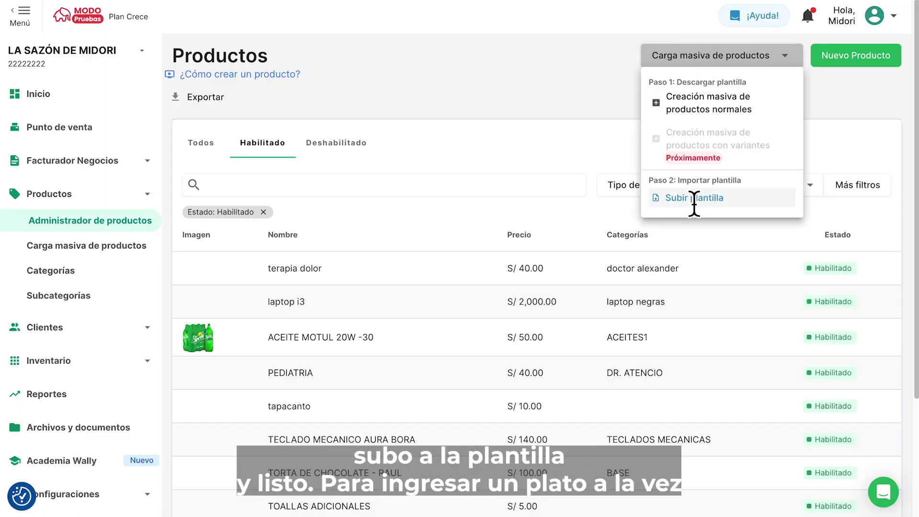
click(694, 199)
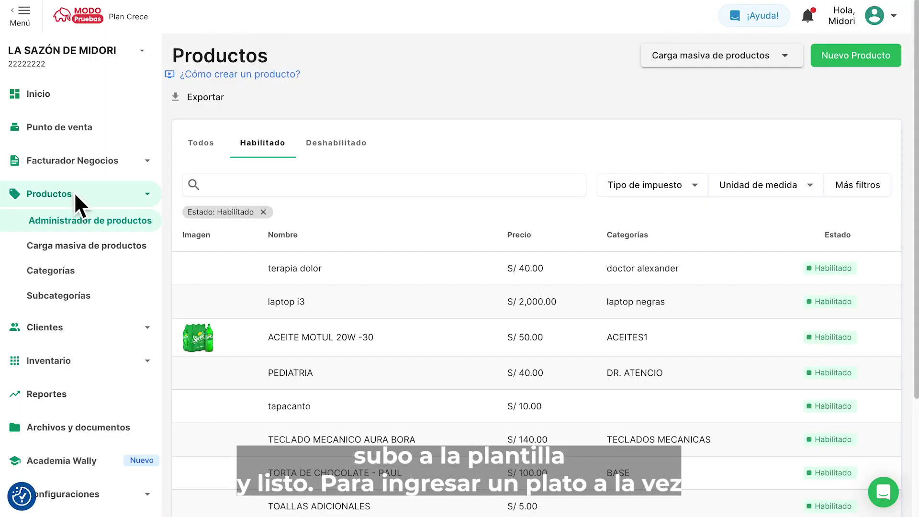
- Start a new product Lomo saltado especial in platos criollos with new subcategory especialidad
click(845, 46)
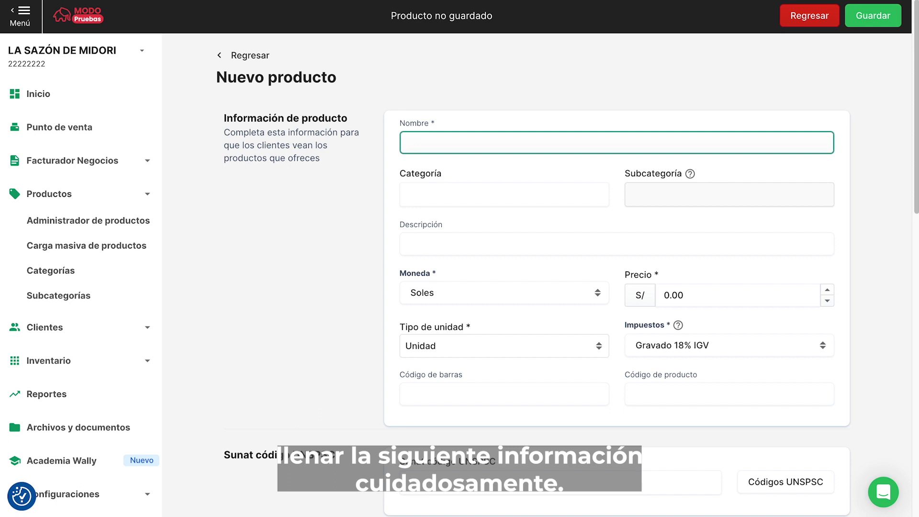
text(Lomo saltado especial)
click(536, 196)
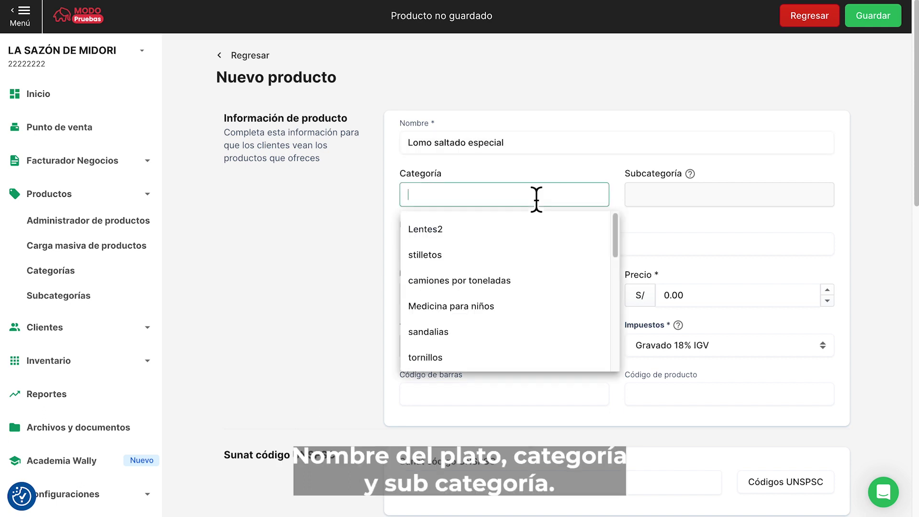
text(platos)
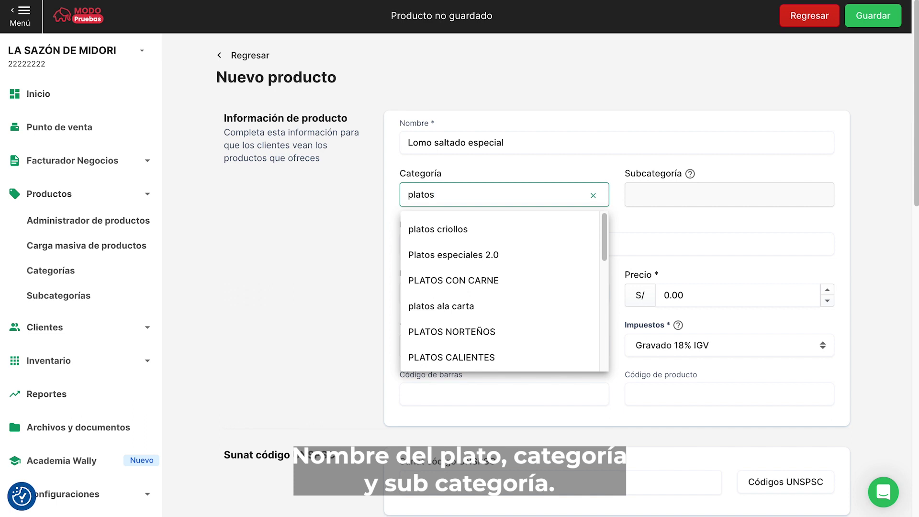
click(536, 227)
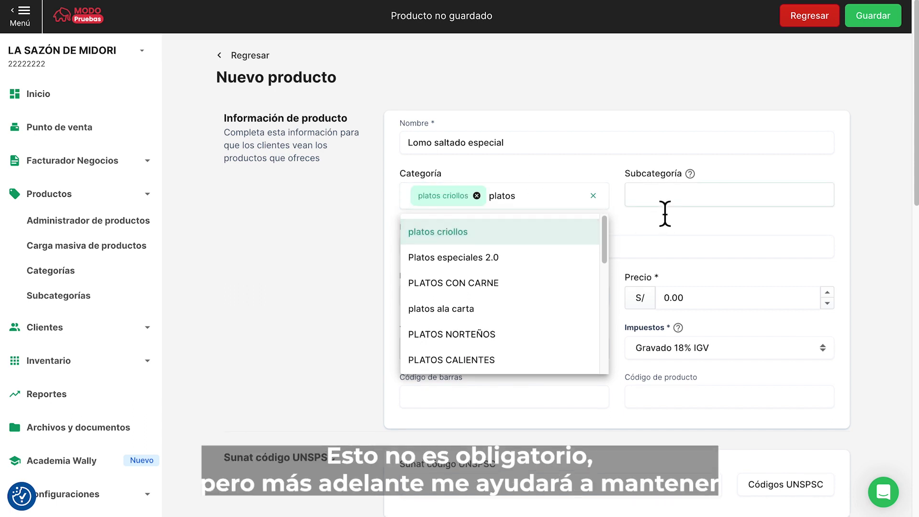
click(666, 196)
text(espec)
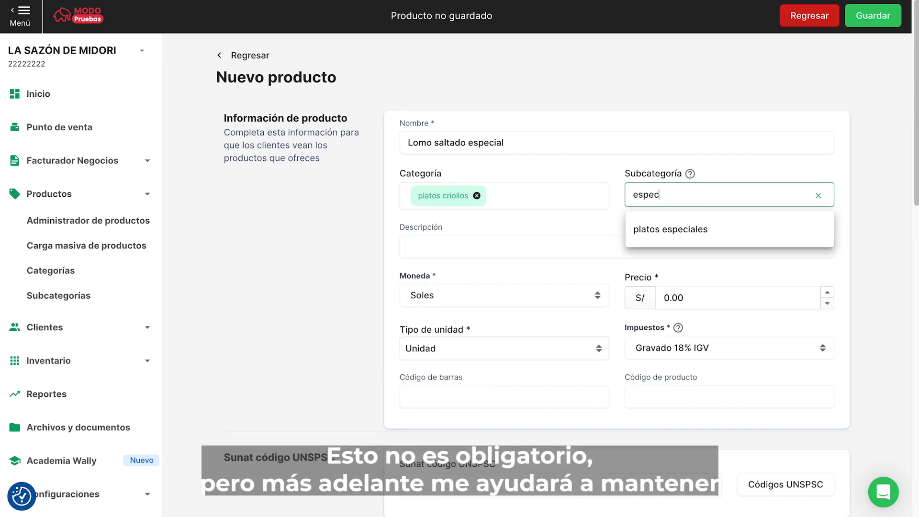
text(ialidad)
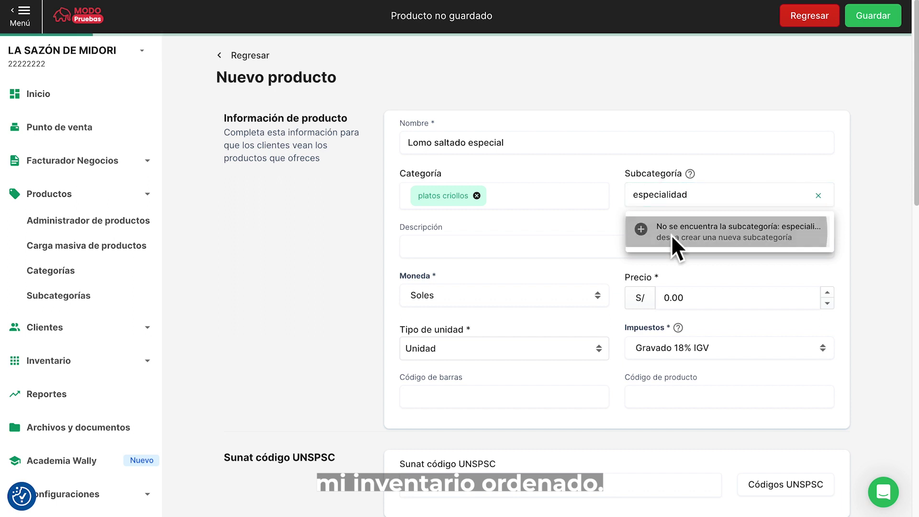
click(672, 235)
- Give the product the description Lomo fino and a price of 25.00
click(514, 254)
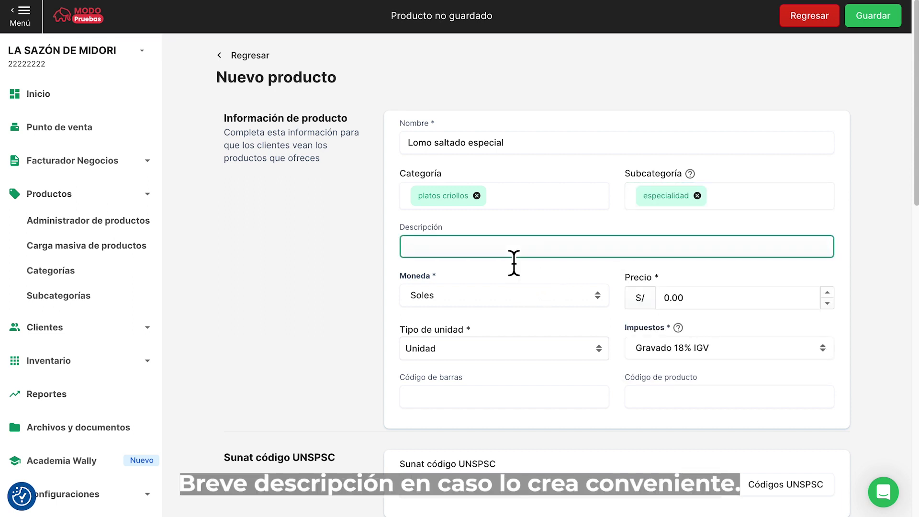
text(Lomo fino)
click(697, 302)
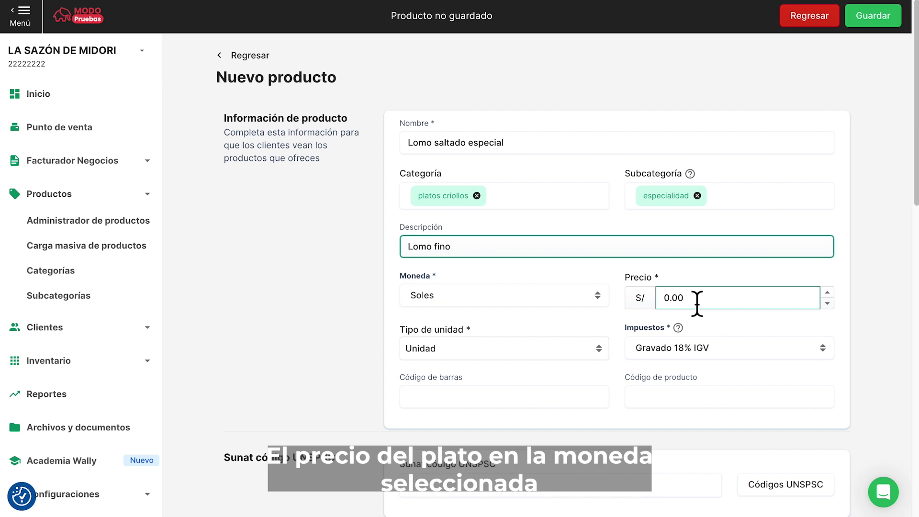
click(698, 302)
text(25)
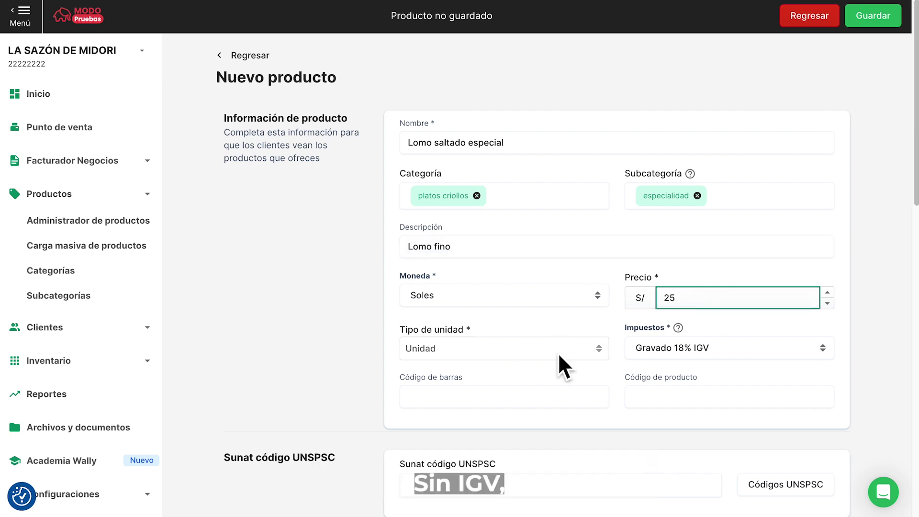
click(367, 354)
click(684, 358)
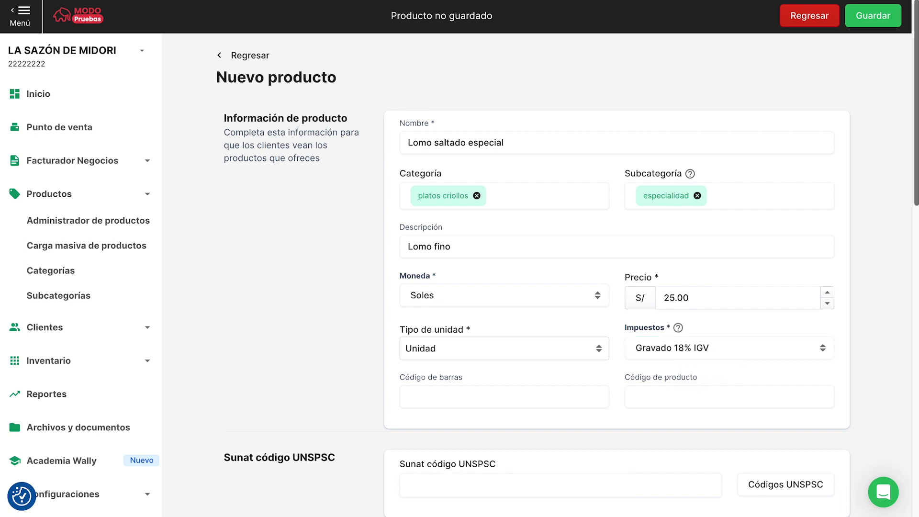
scroll(912, 307, down, 7)
- Make the dish a product with modifiers and create a modifier named Cocciòn
click(635, 244)
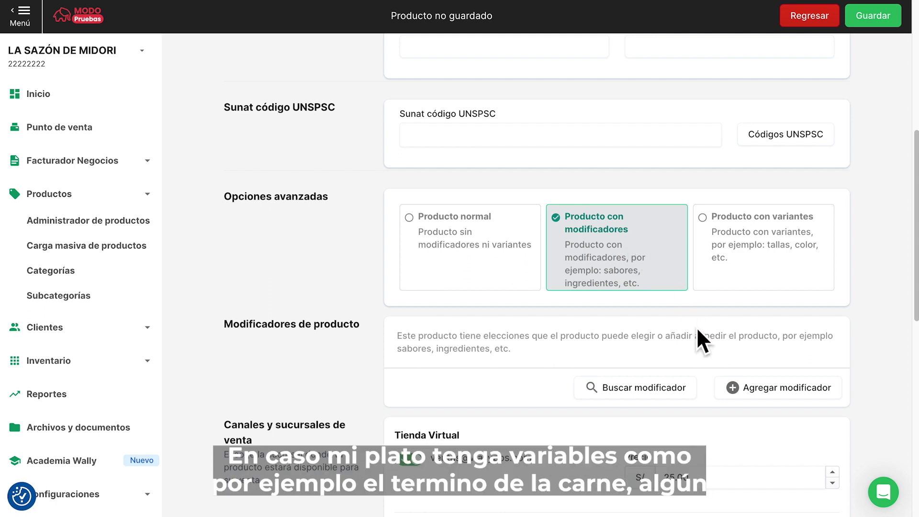
click(754, 386)
click(368, 217)
text(Cocciòn)
- Give Cocciòn the options tres cuartos and termino medio and save it to the product
click(349, 281)
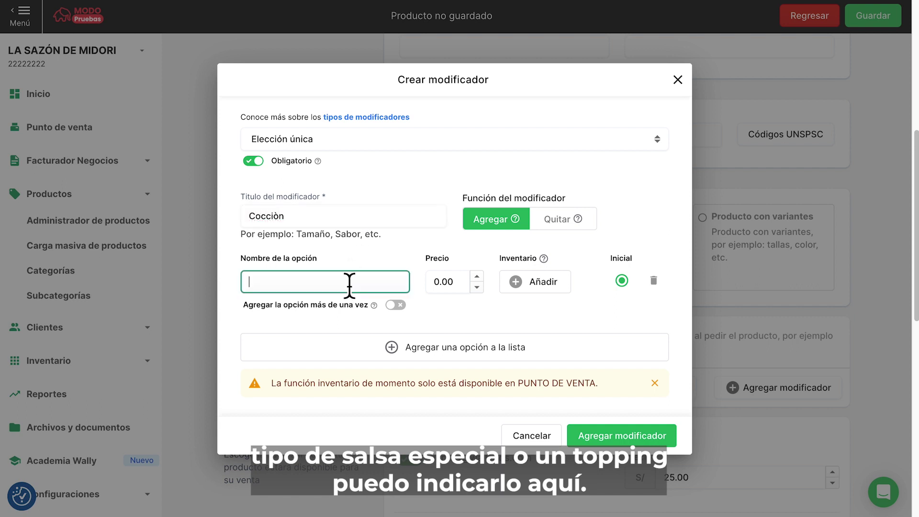
text(tres cuartos)
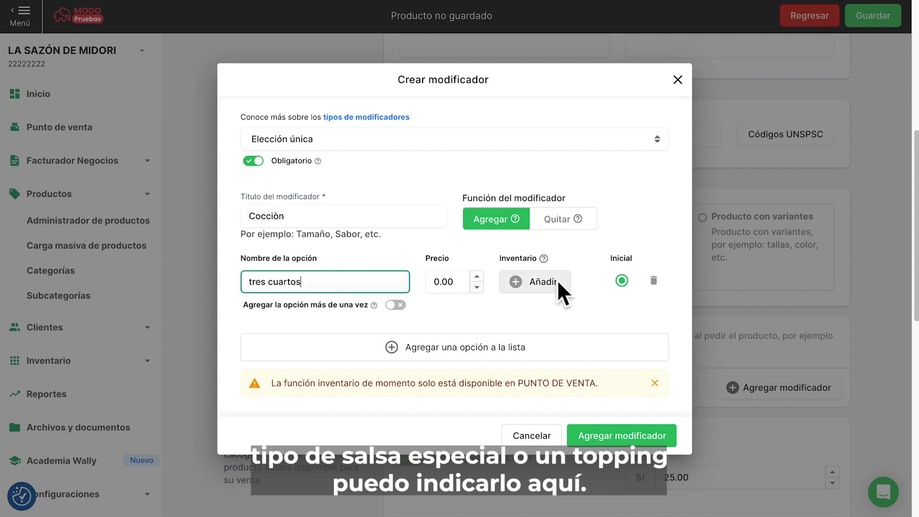
click(476, 350)
text(termino medio)
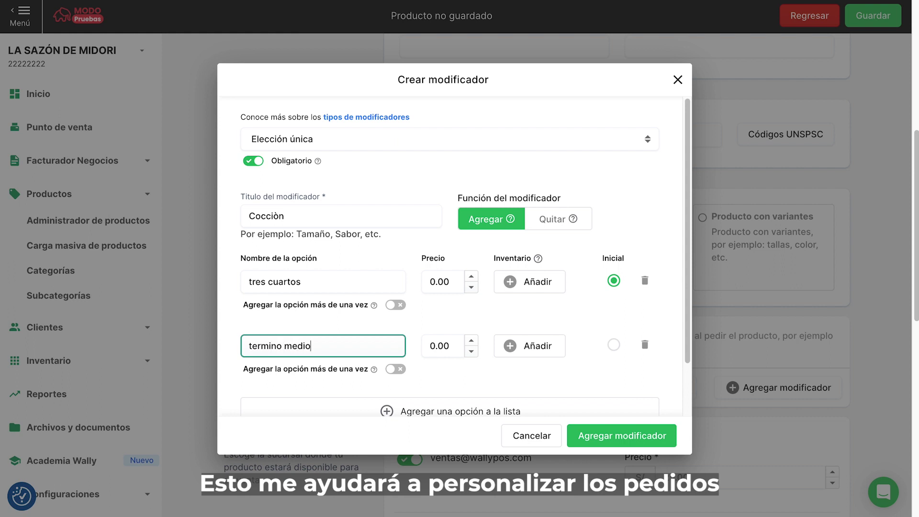
click(373, 414)
click(586, 432)
click(639, 437)
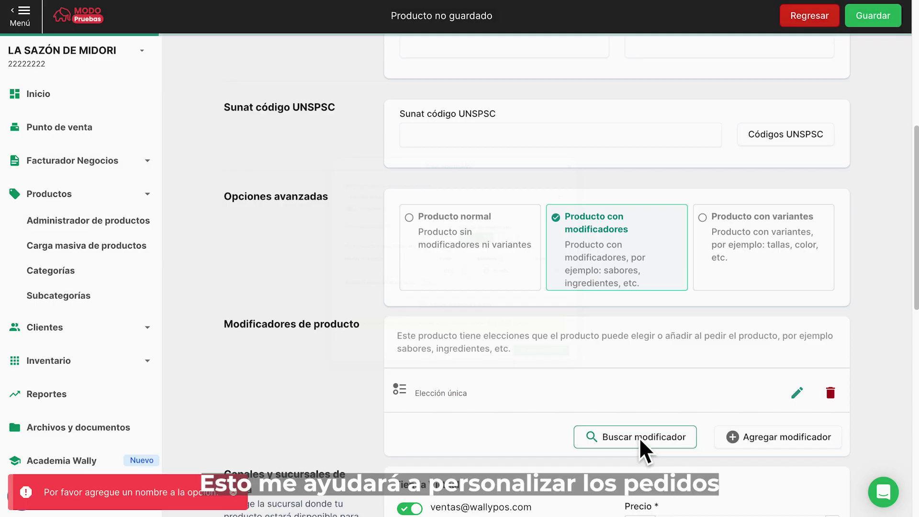
scroll(640, 437, down, 3)
- Switch to simple inventory with ALMACEN CANADA initial stock 15 and unit cost 15.00
scroll(618, 273, down, 8)
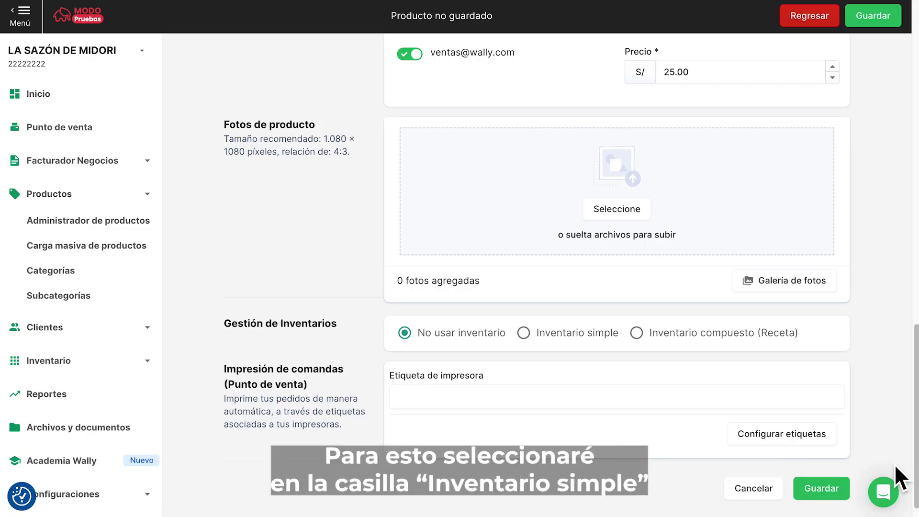
click(524, 332)
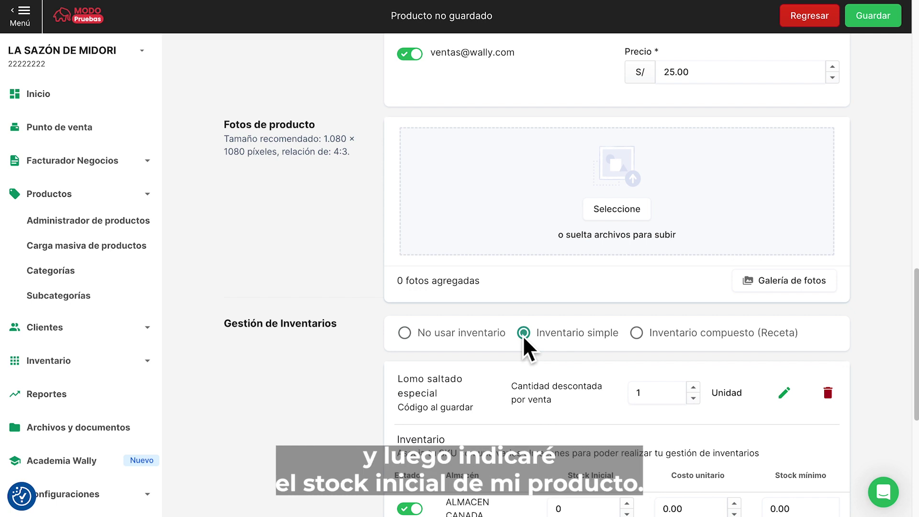
scroll(530, 340, down, 4)
click(593, 331)
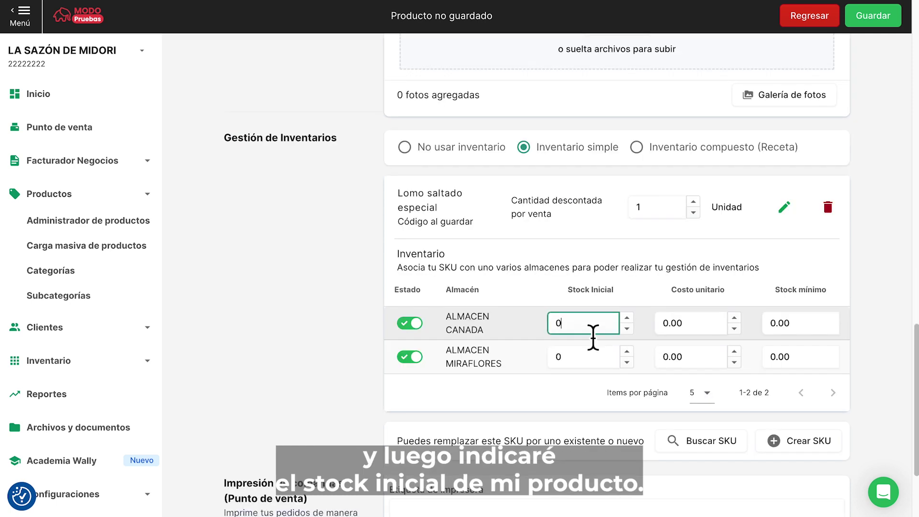
key(BackSpace)
text(1)
click(680, 325)
key(BackSpace)
key(BackSpace)
key(BackSpace)
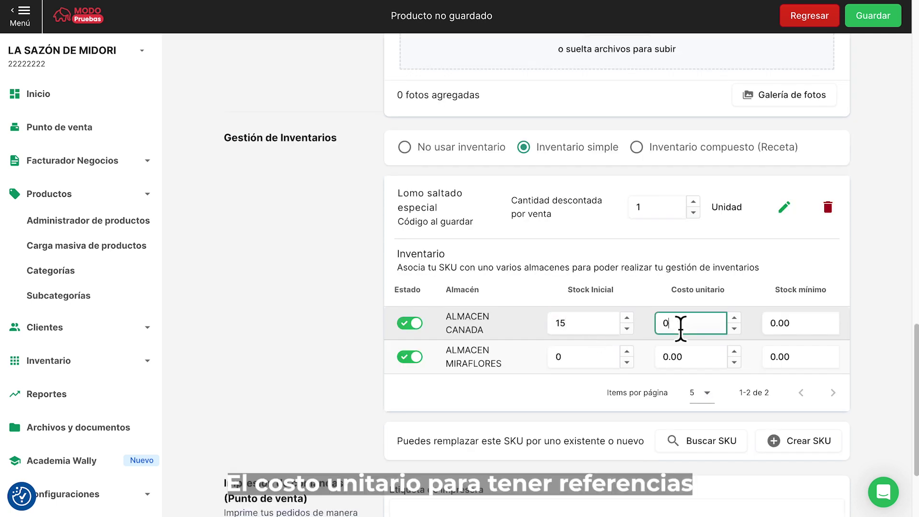
key(BackSpace)
text(15)
- Set the CANADA minimum stock to 5 and disable ALMACEN MIRAFLORES
click(781, 330)
key(BackSpace)
key(BackSpace)
key(BackSpace)
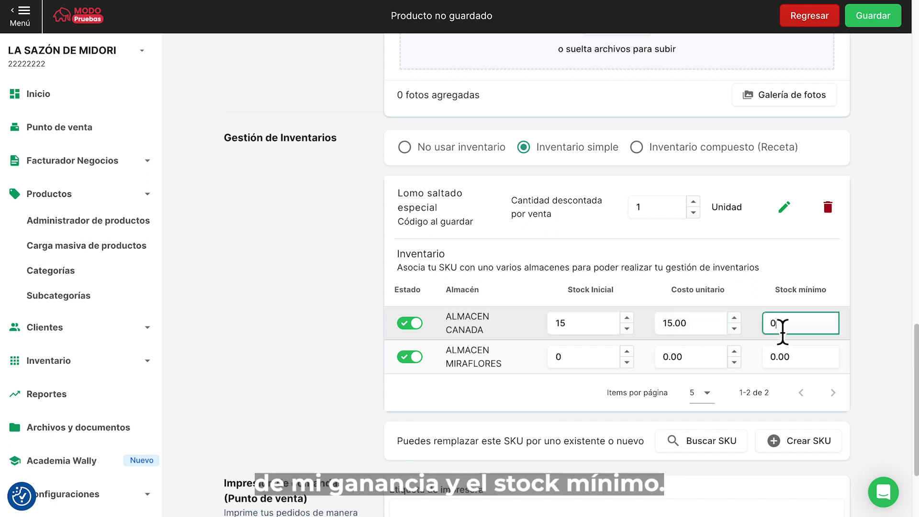
key(BackSpace)
text(5)
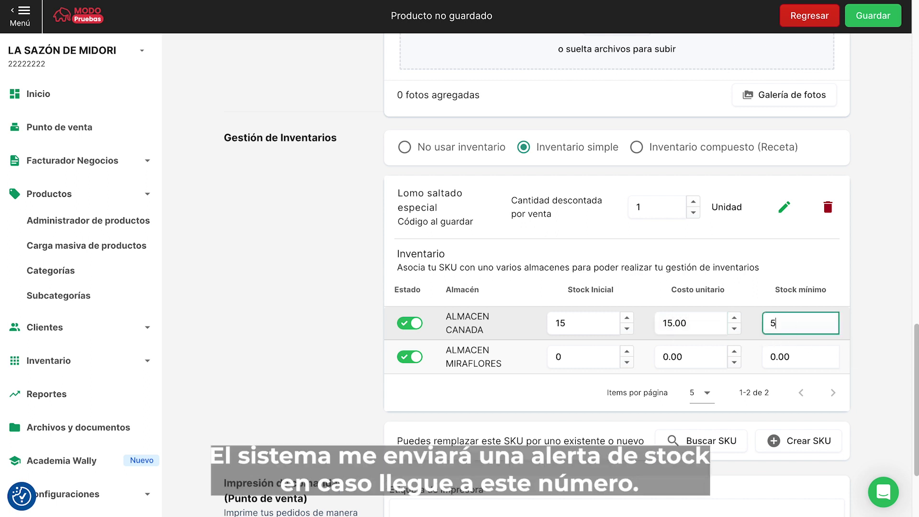
click(886, 338)
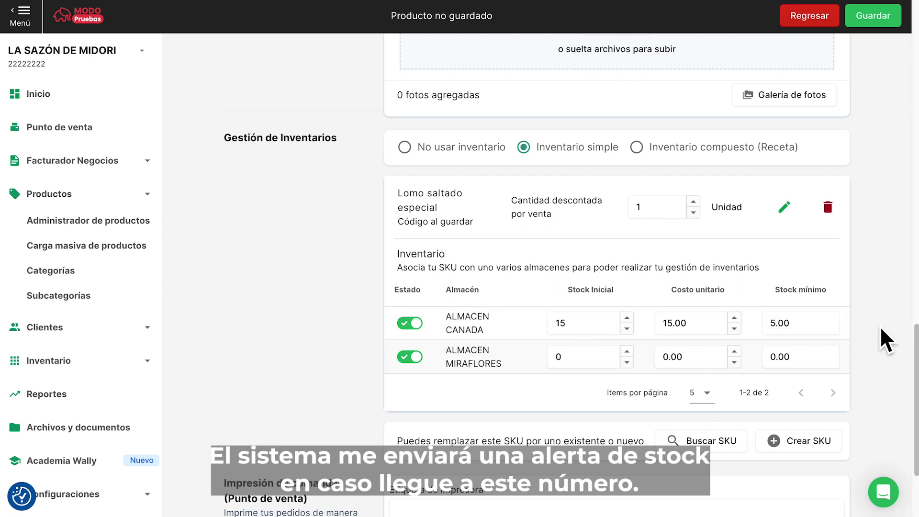
click(414, 359)
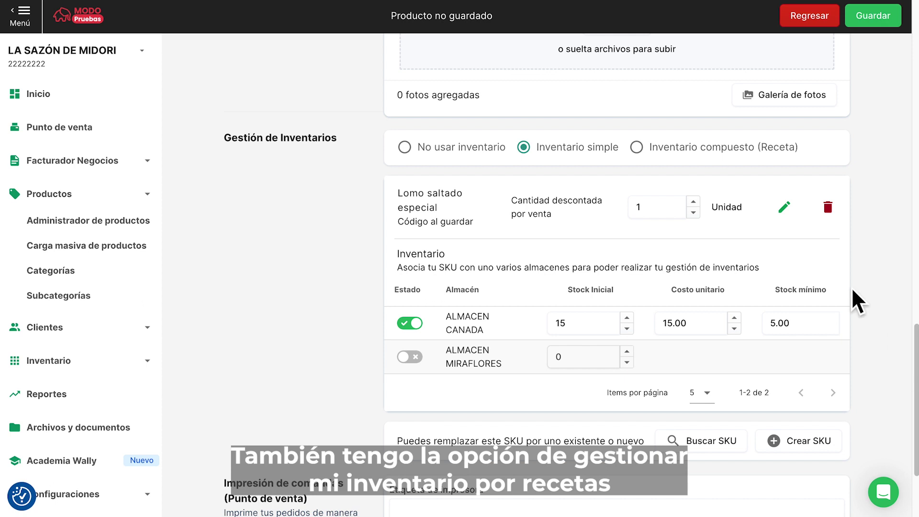
- Switch to recipe inventory with PAPAS POR GRAMO and CARNE LOMO 3 as ingredients
click(637, 148)
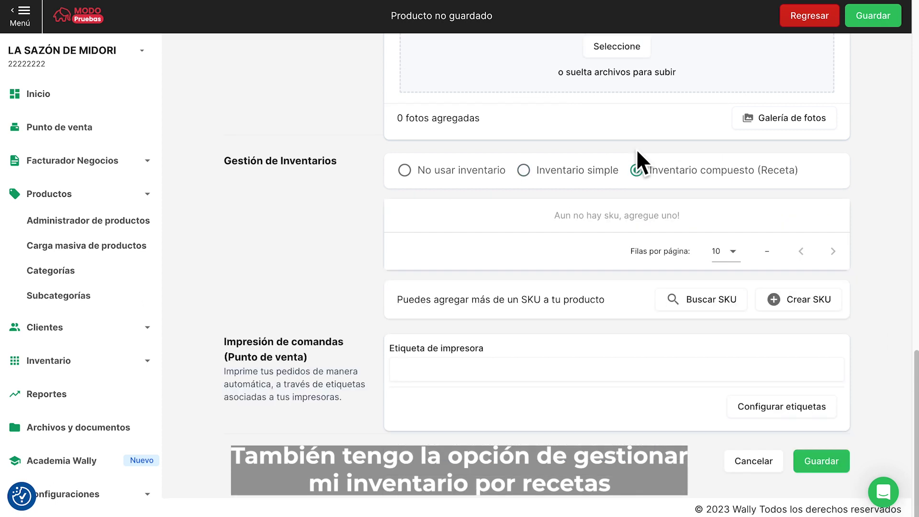
click(716, 301)
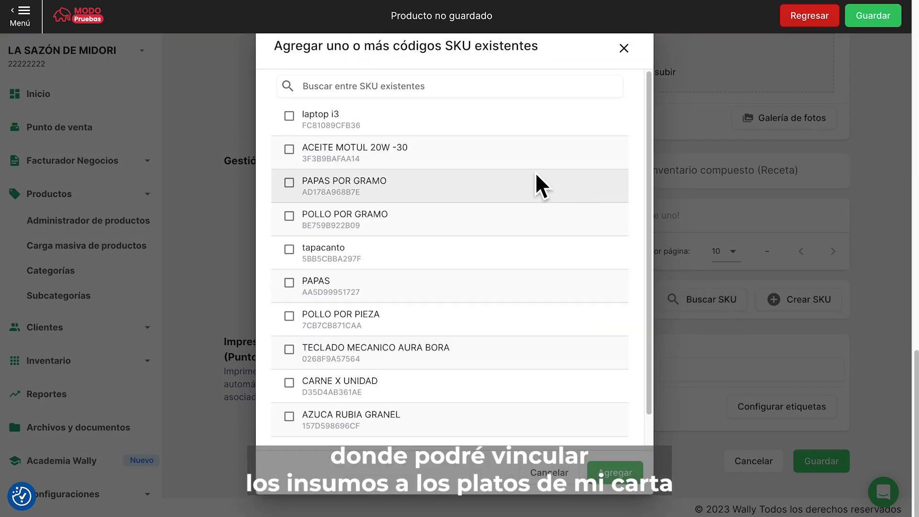
click(495, 185)
click(483, 92)
text(carne)
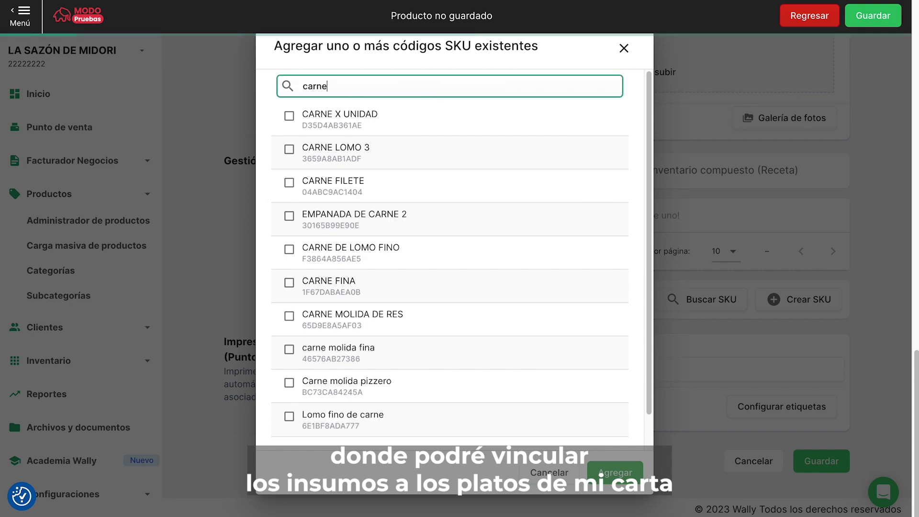
click(667, 241)
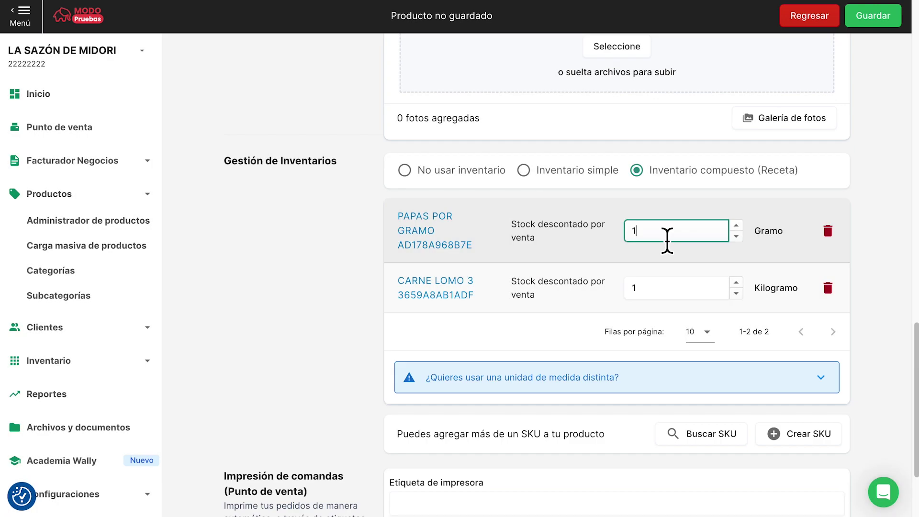
- Deduct 10 g of potatoes and 0.15 kg of meat, then save despite the missing UNSPSC code
key(BackSpace)
text(0)
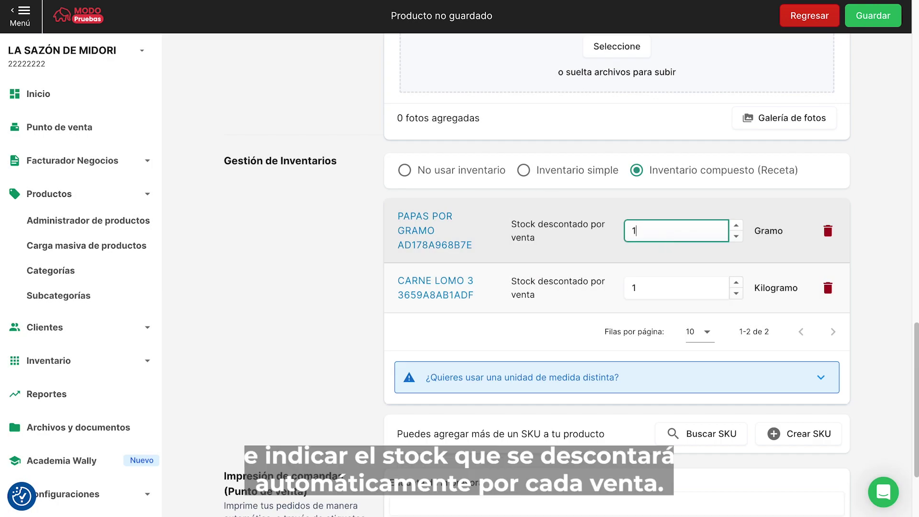
click(652, 289)
key(BackSpace)
text(0.15)
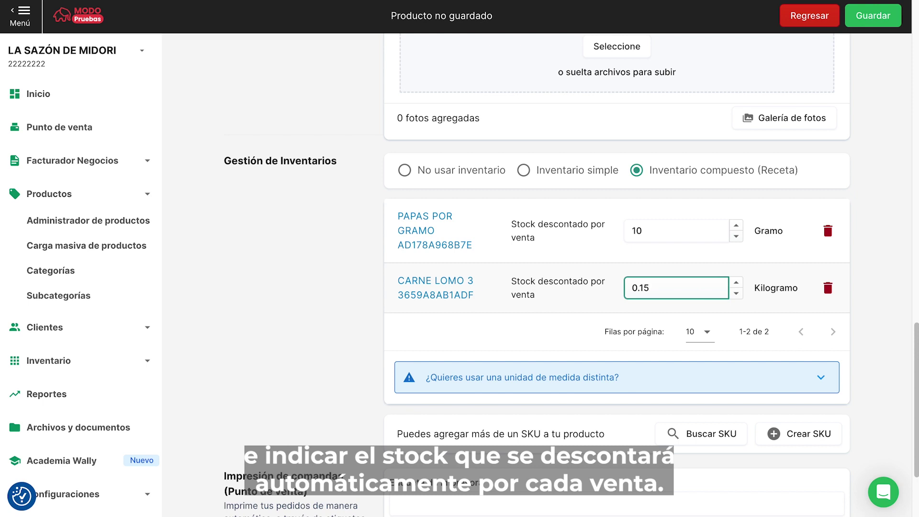
click(895, 66)
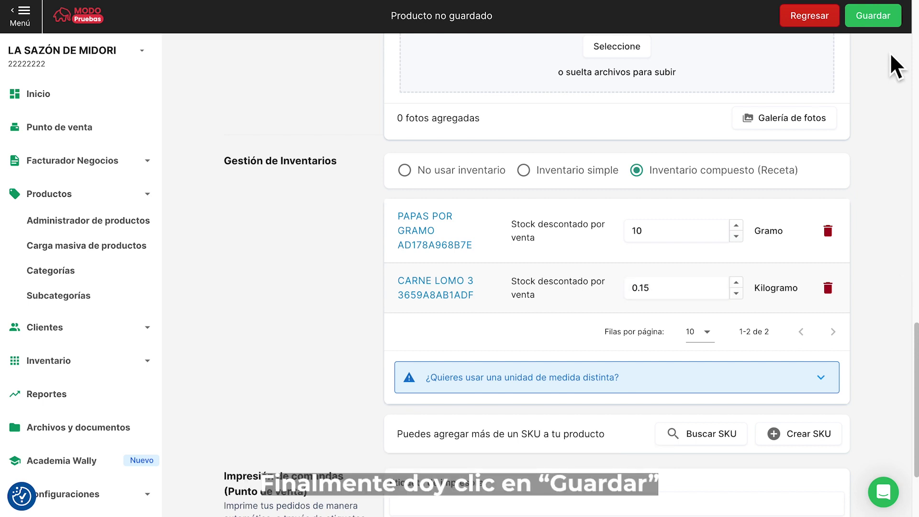
click(876, 19)
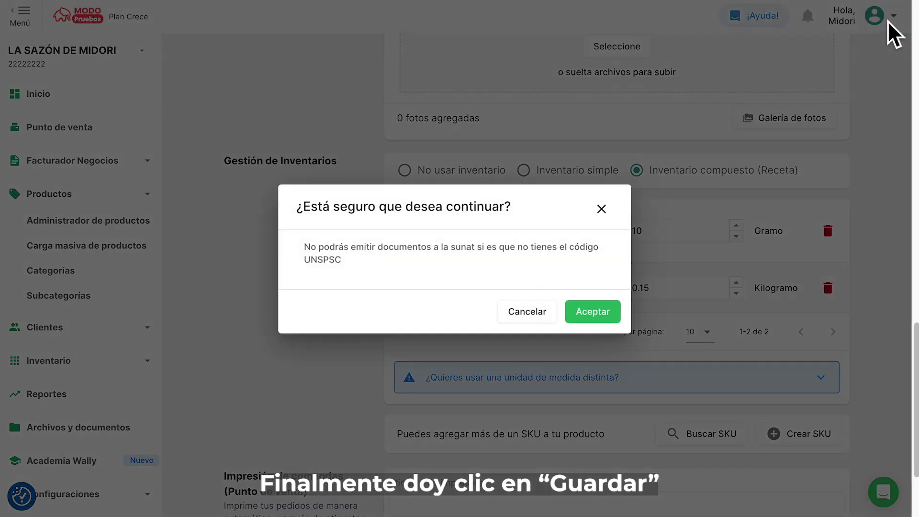
click(592, 312)
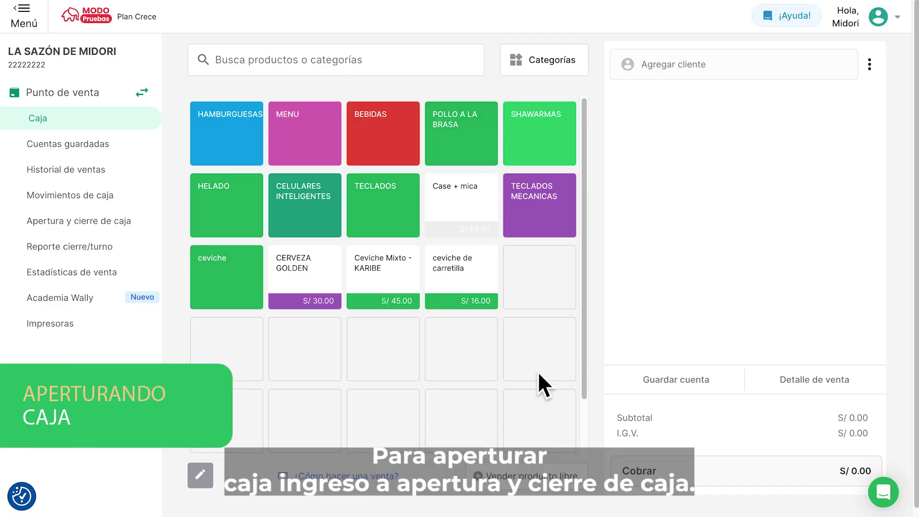
- Open Caja 1 with S/ 500.00 in soles, then search 'lomo' for a favourites slot
click(127, 221)
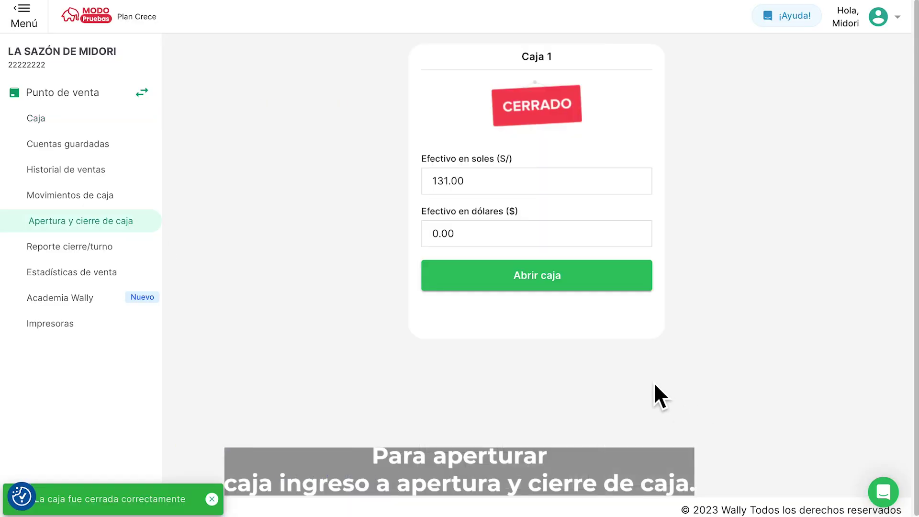
click(632, 189)
key(BackSpace)
key(BackSpace)
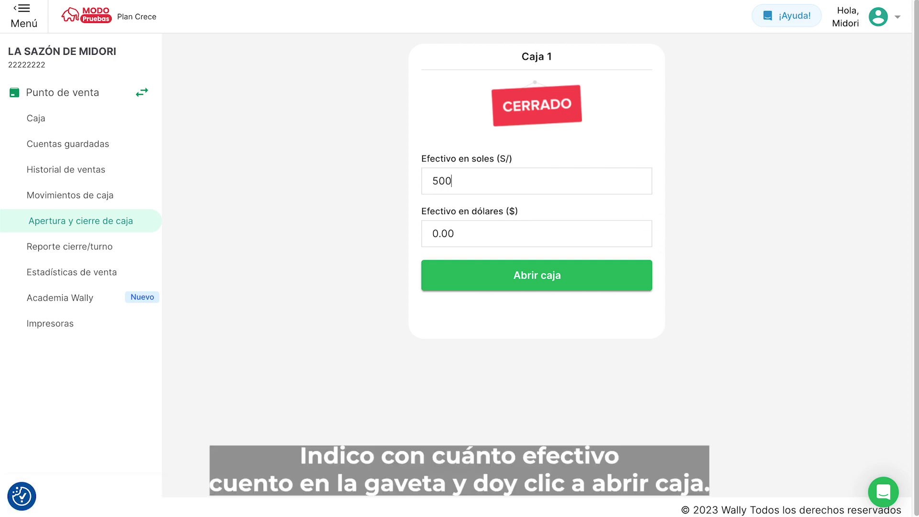
click(618, 283)
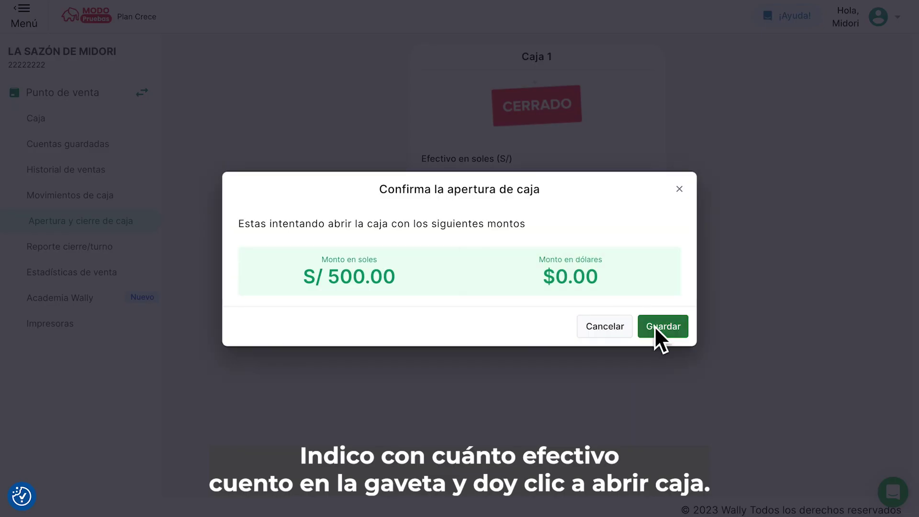
click(656, 325)
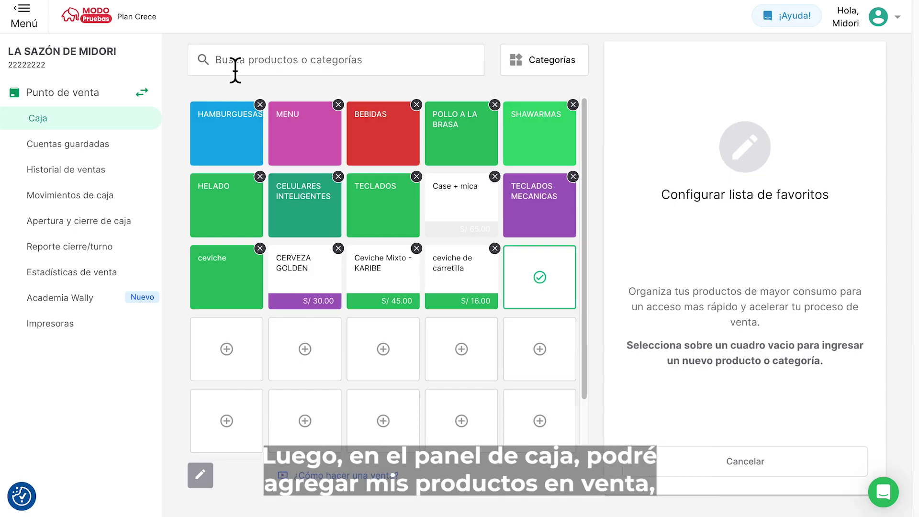
click(237, 69)
text(lomo saltado espe)
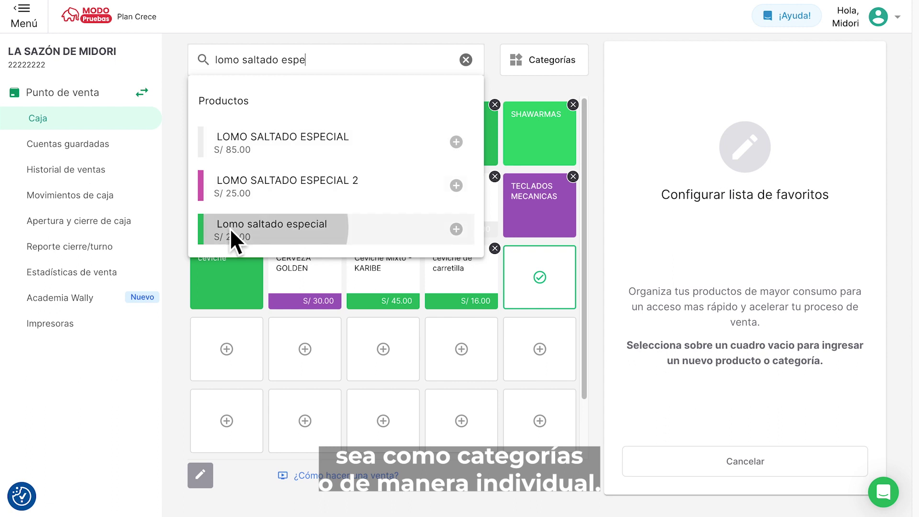
- Pin Lomo saltado especial (S/ 25.00) to favourites and select its tile to order it
click(230, 228)
click(677, 429)
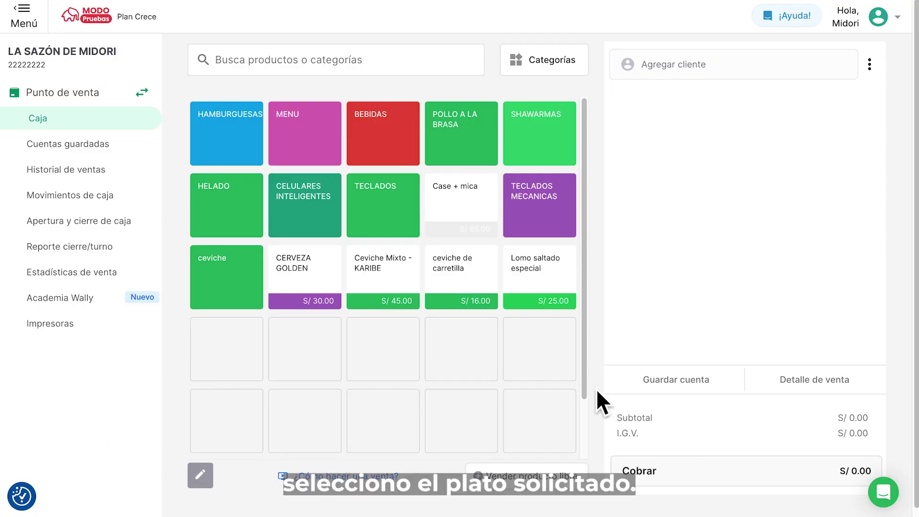
click(552, 282)
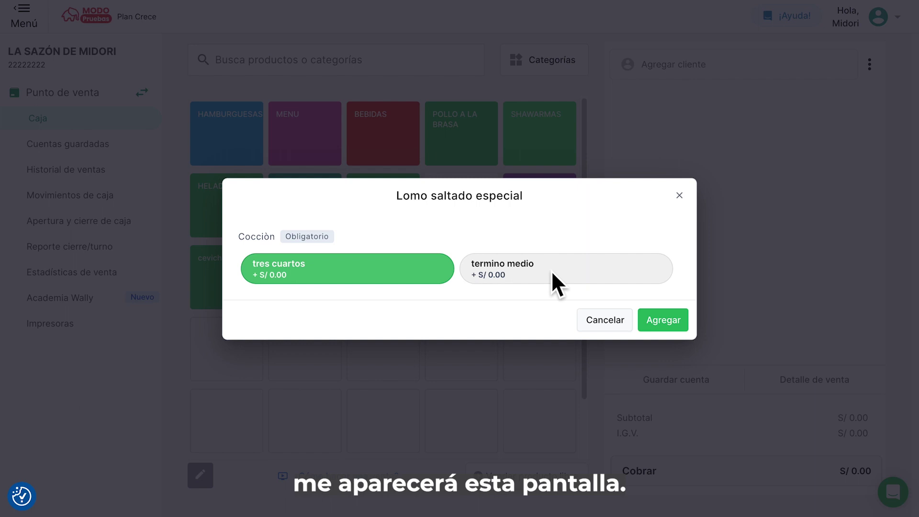
- Add one Lomo saltado especial cooked termino medio with the note 'Huevo frito'
click(552, 273)
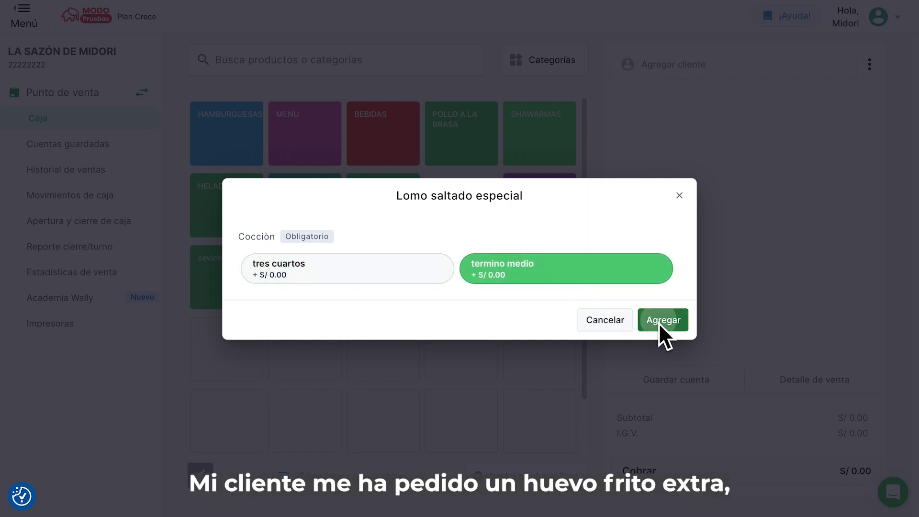
click(660, 322)
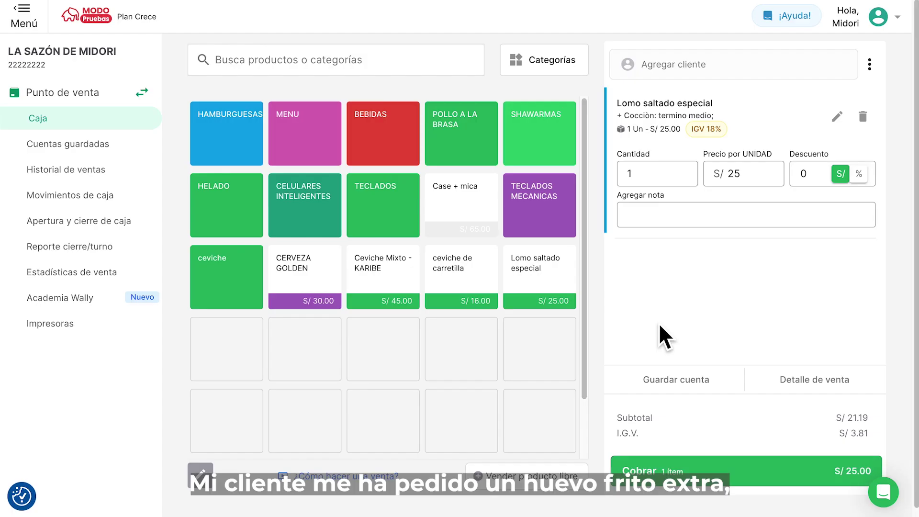
text(Huevo frito)
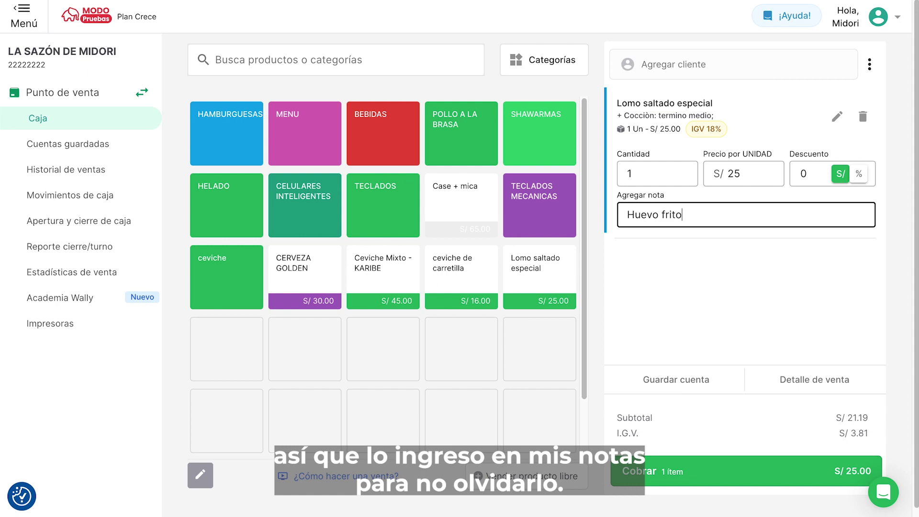
click(742, 297)
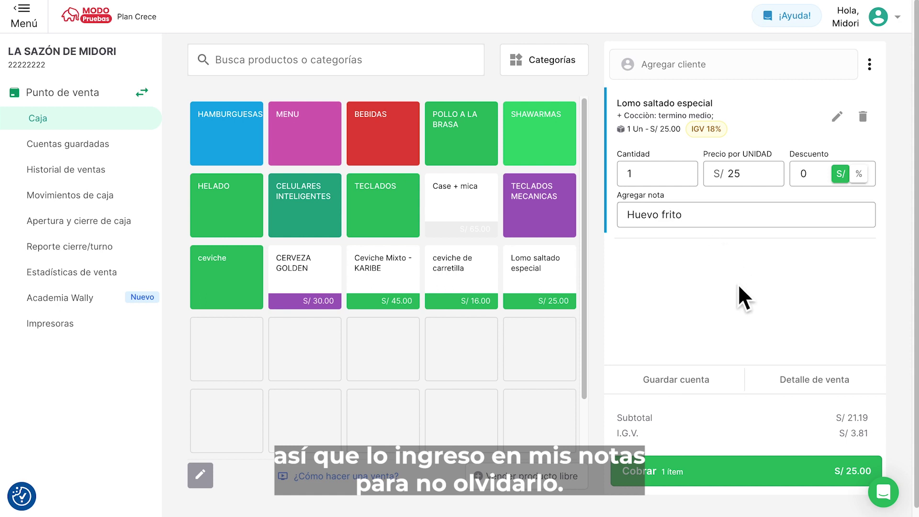
click(720, 372)
- Save the order as account Mesa 17, then reload it from Cuentas guardadas
click(623, 280)
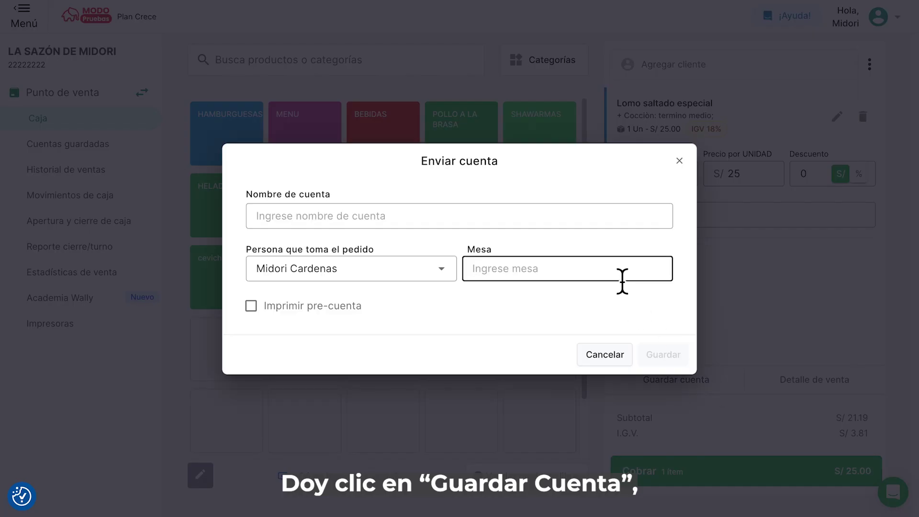
text(17)
click(670, 357)
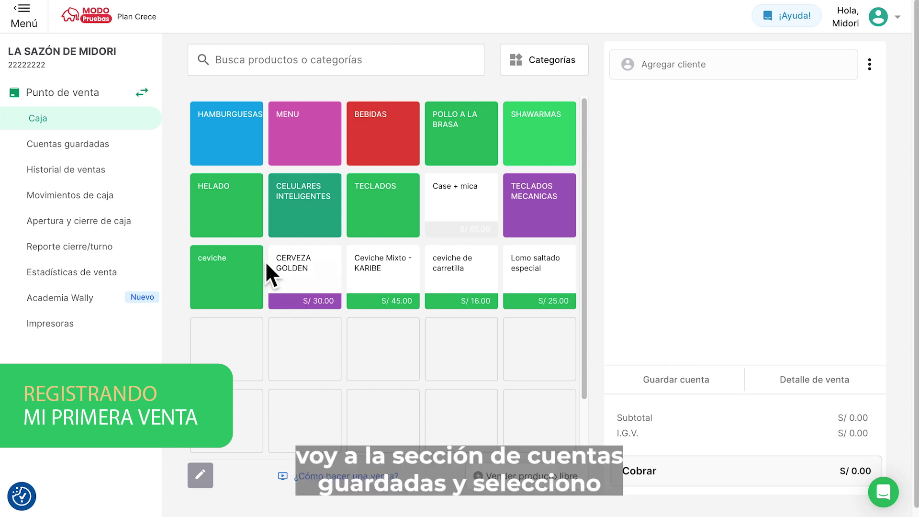
click(127, 150)
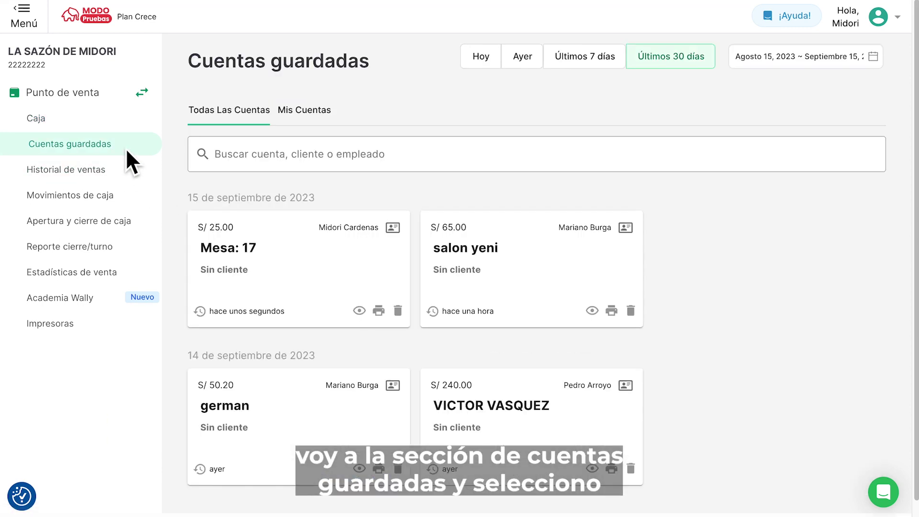
click(277, 269)
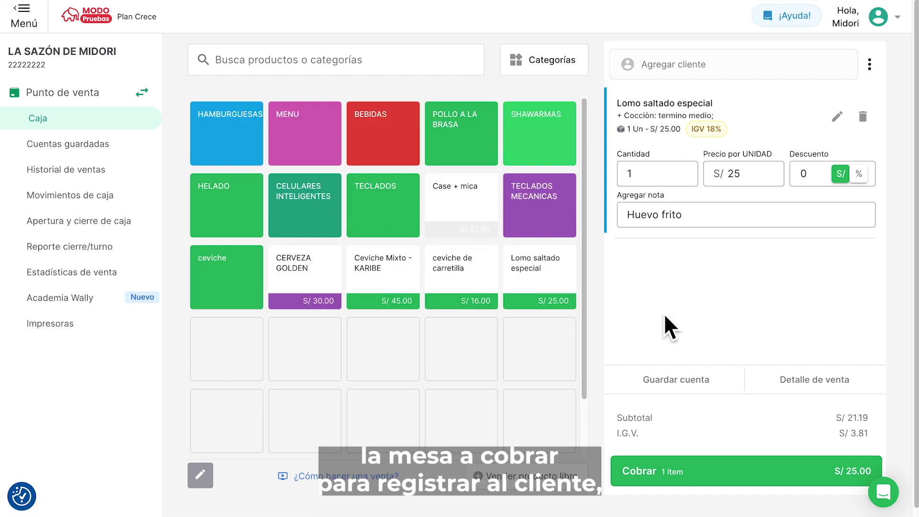
- Register a new person customer by DNI, attach them to the sale, and save the order
click(705, 75)
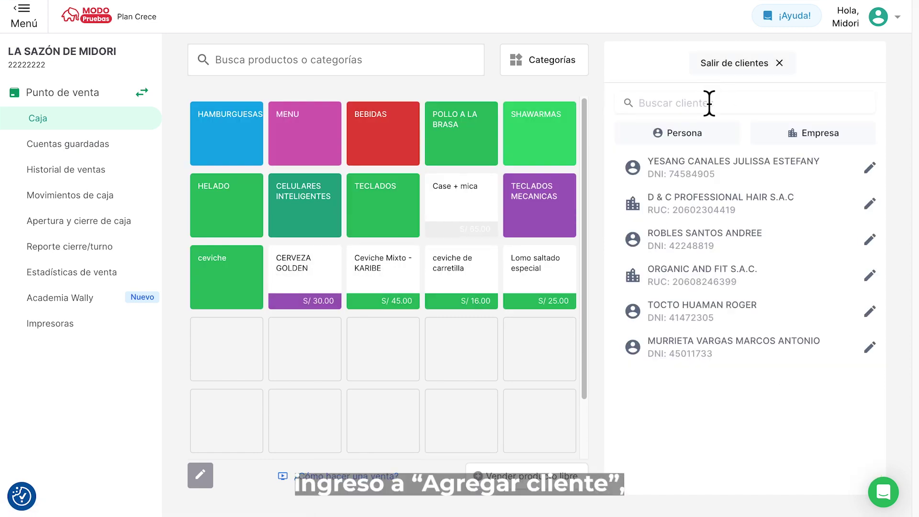
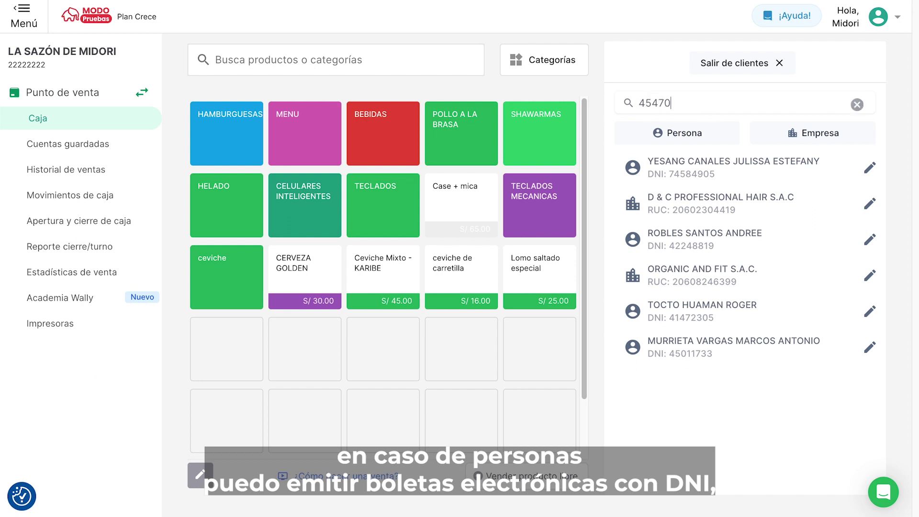
click(732, 138)
click(783, 112)
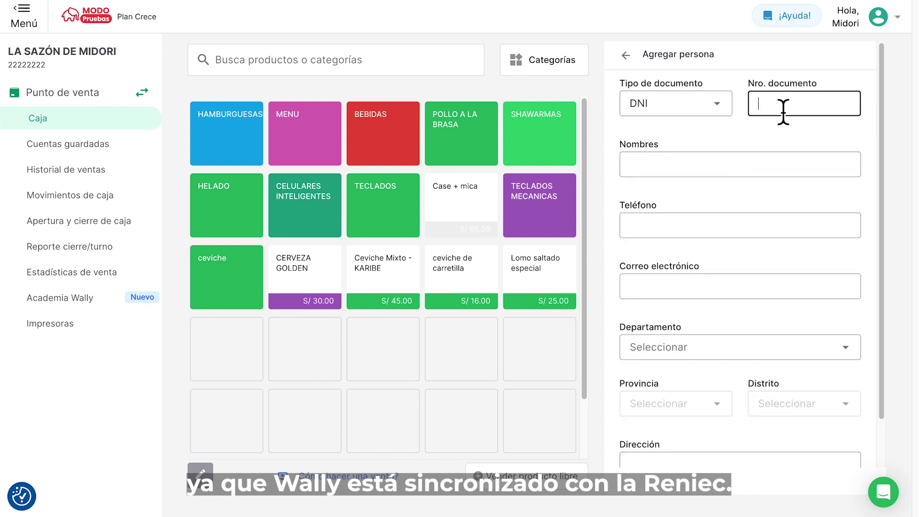
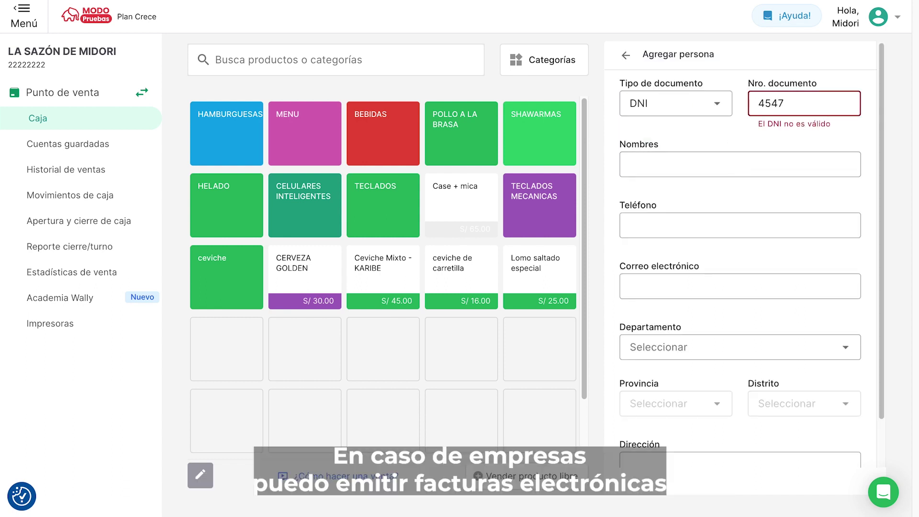
scroll(807, 342, down, 1)
click(832, 449)
click(679, 336)
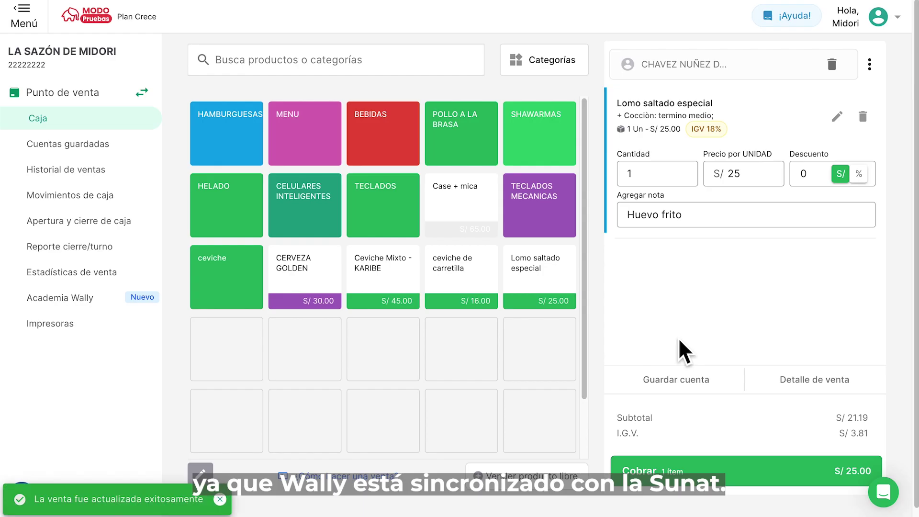
- Charge the order by card and attach the card's transaction reference
click(677, 474)
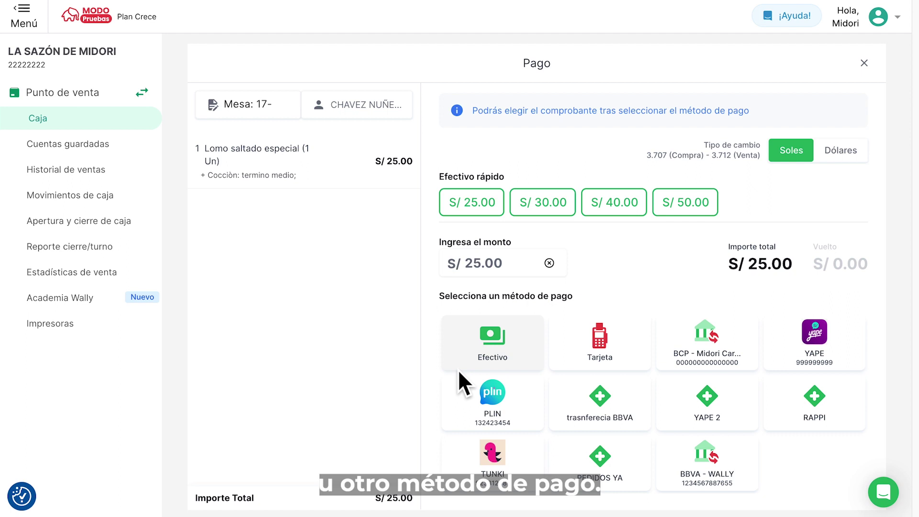
click(612, 353)
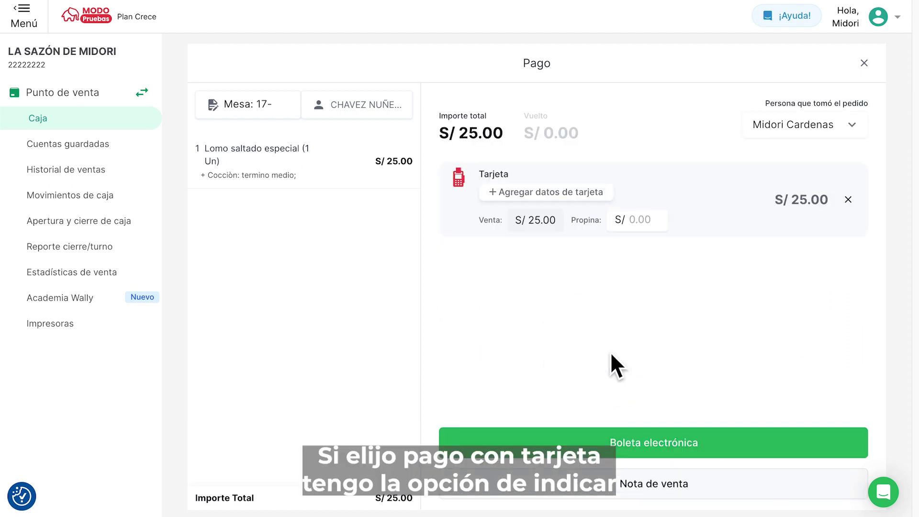
click(591, 196)
click(391, 301)
text(12)
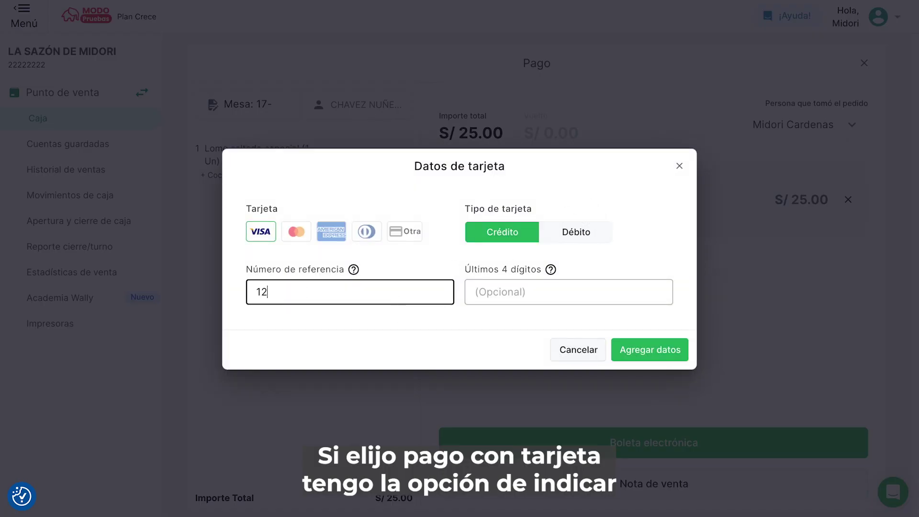
text(34)
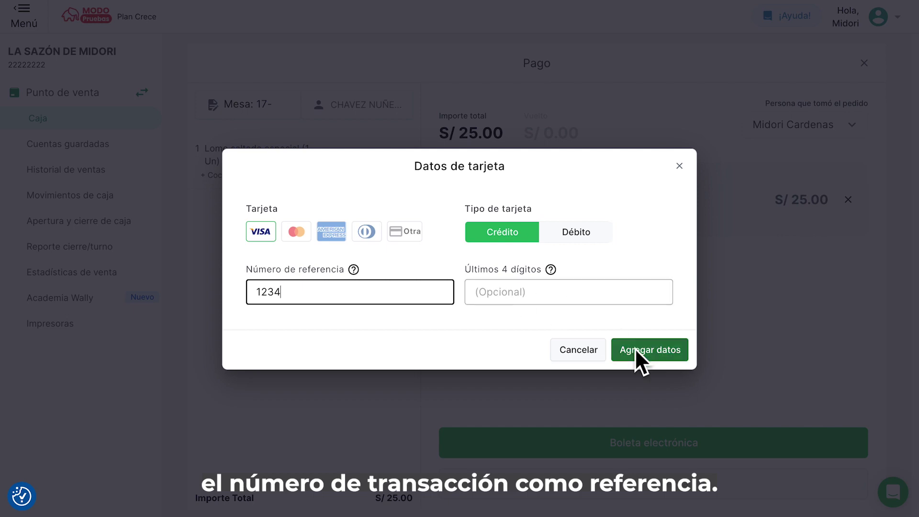
click(632, 347)
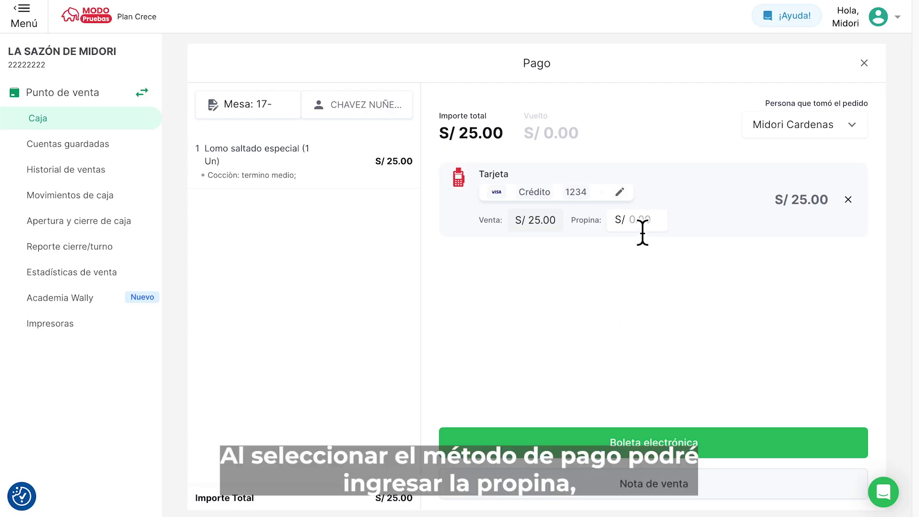
- Add a S/ 5 tip and issue an electronic boleta for the sale
click(643, 229)
text(5)
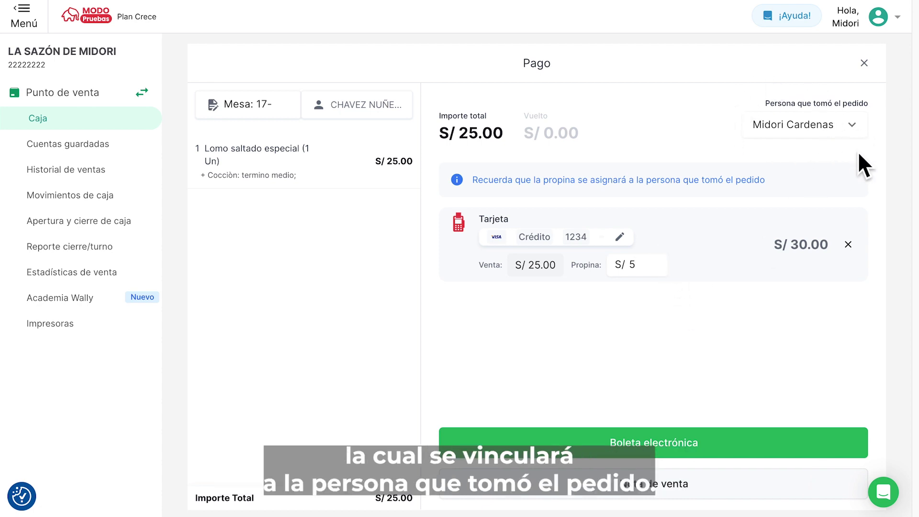
click(707, 443)
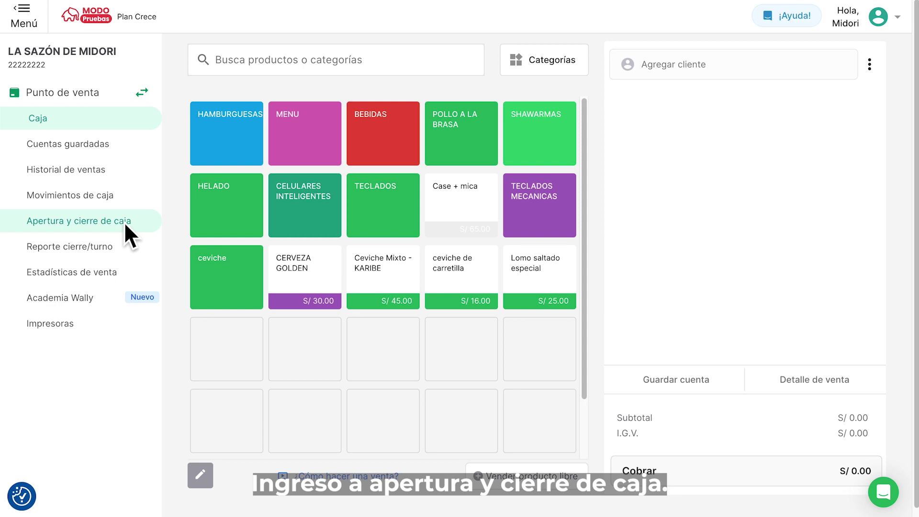
- Close the cash register from Apertura y cierre de caja, confirming Sí, cerrar caja
click(125, 223)
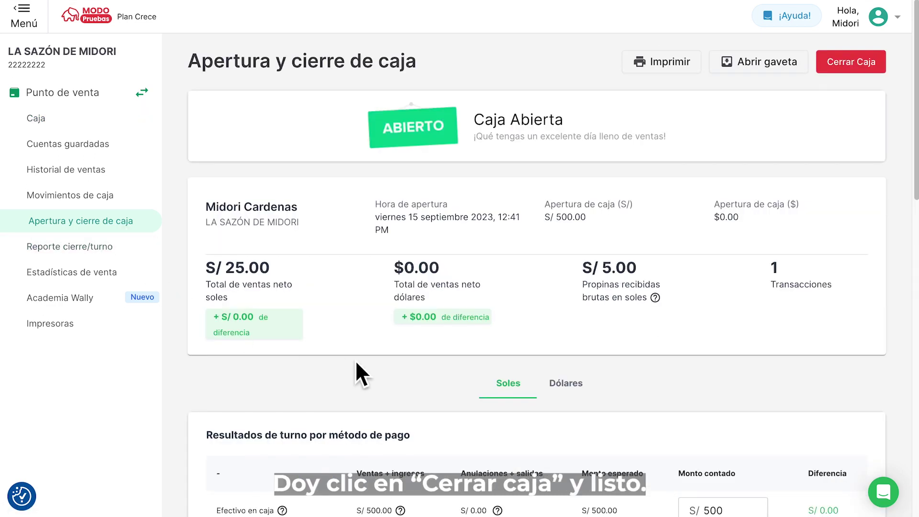
click(854, 61)
click(672, 339)
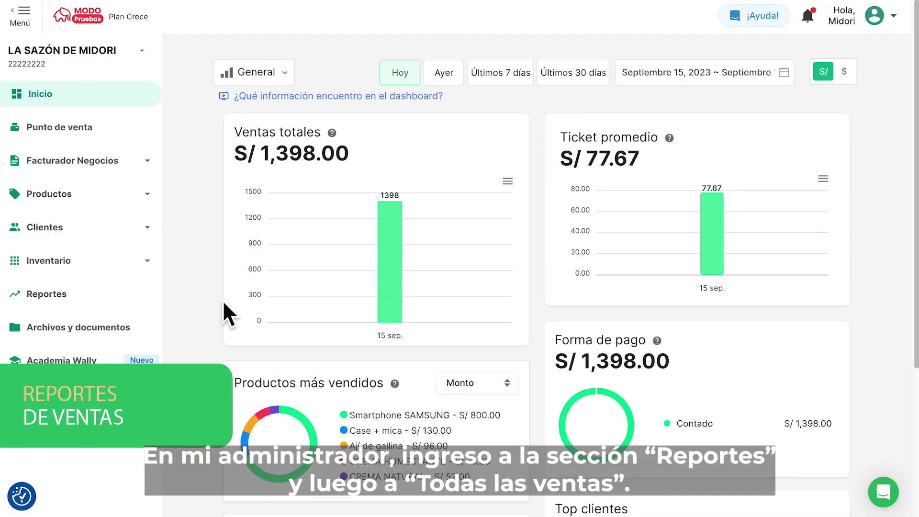
- Open the Todas las ventas report from Reportes, filtered to Hoy
click(115, 293)
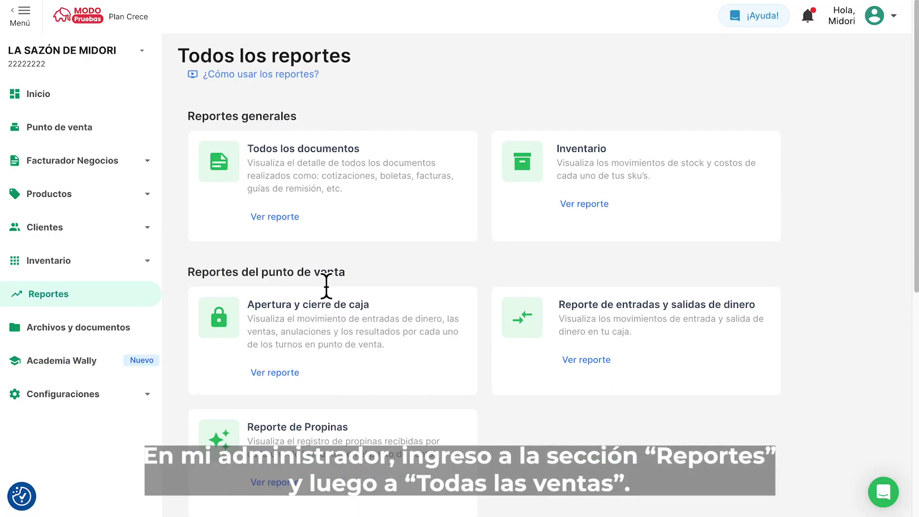
scroll(328, 403, down, 5)
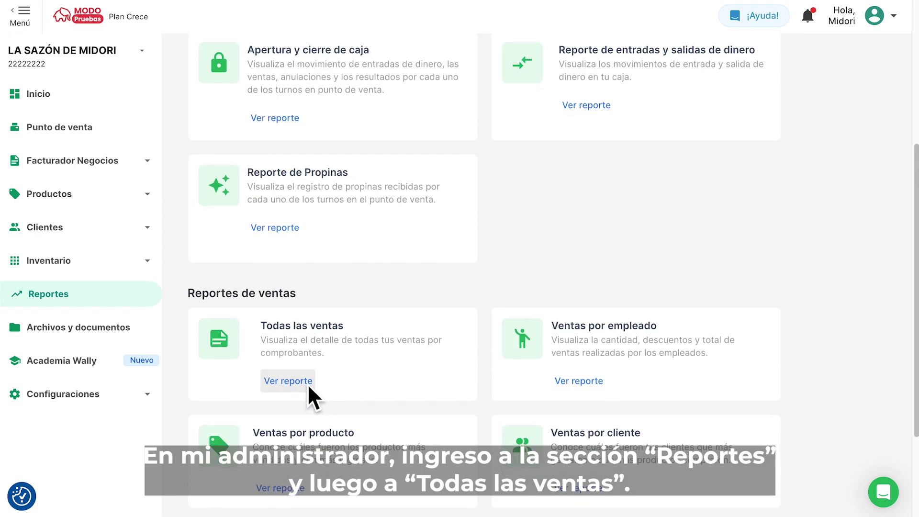
click(307, 384)
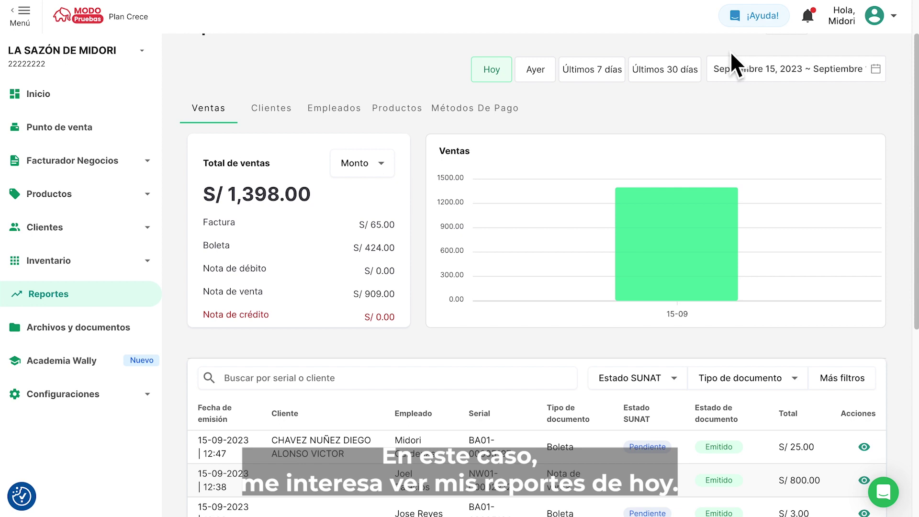
click(498, 67)
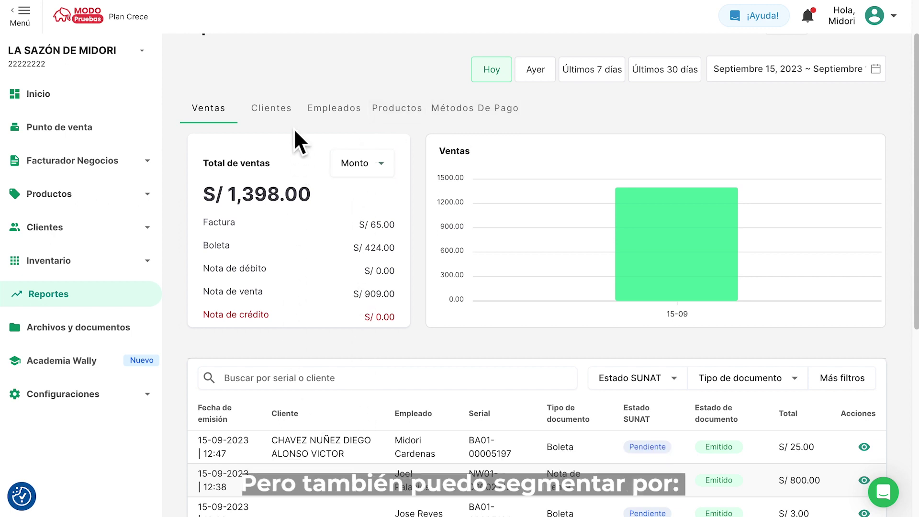
- View today's sales by Clientes, Empleados, Productos and Métodos De Pago, then return to Reportes
click(289, 114)
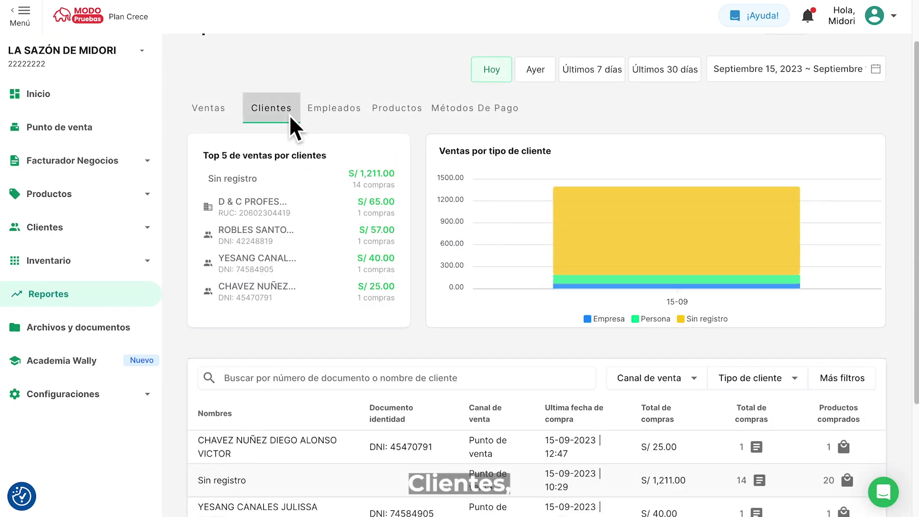
scroll(434, 355, down, 1)
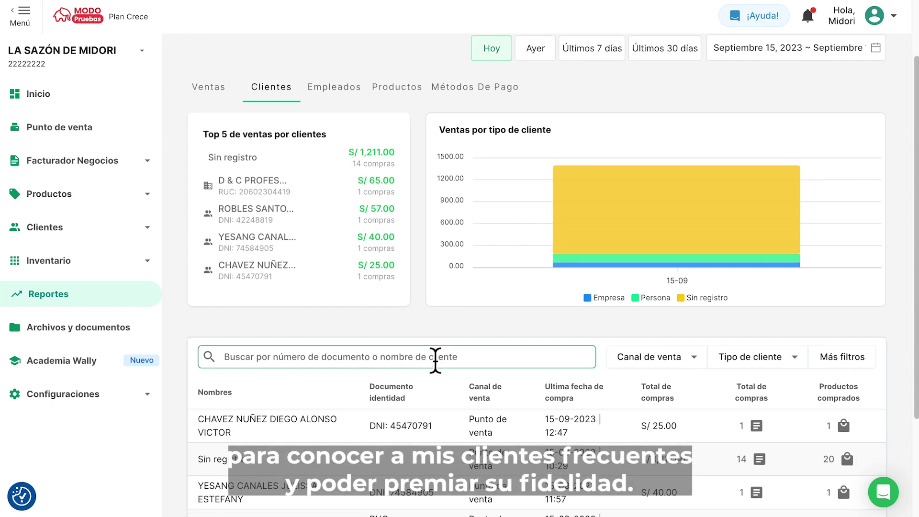
click(347, 94)
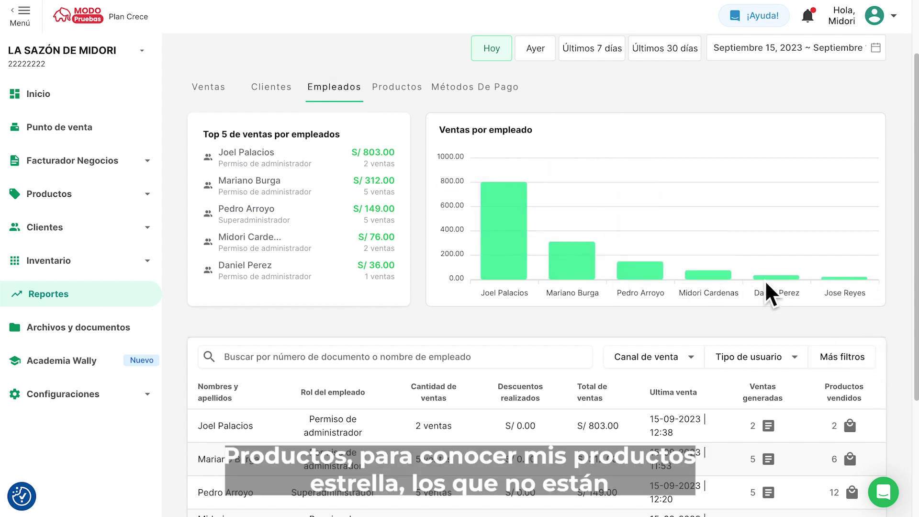
click(409, 90)
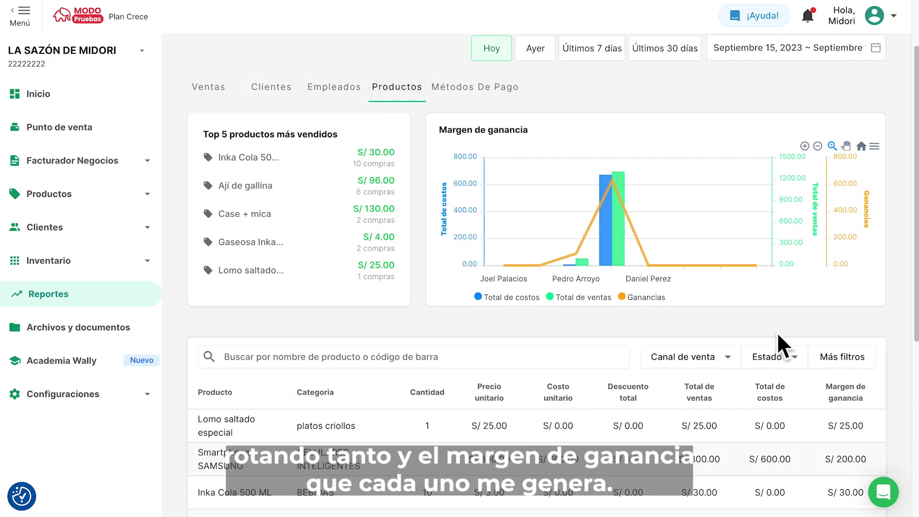
click(501, 94)
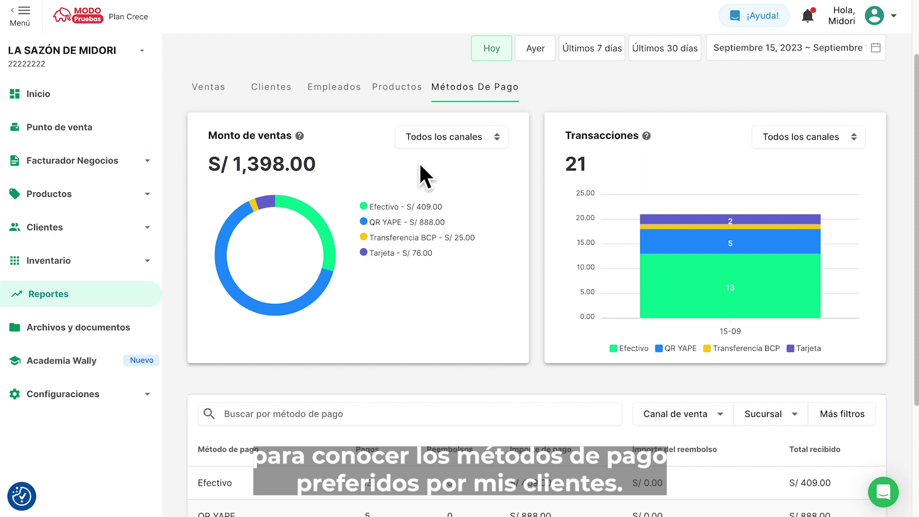
click(140, 295)
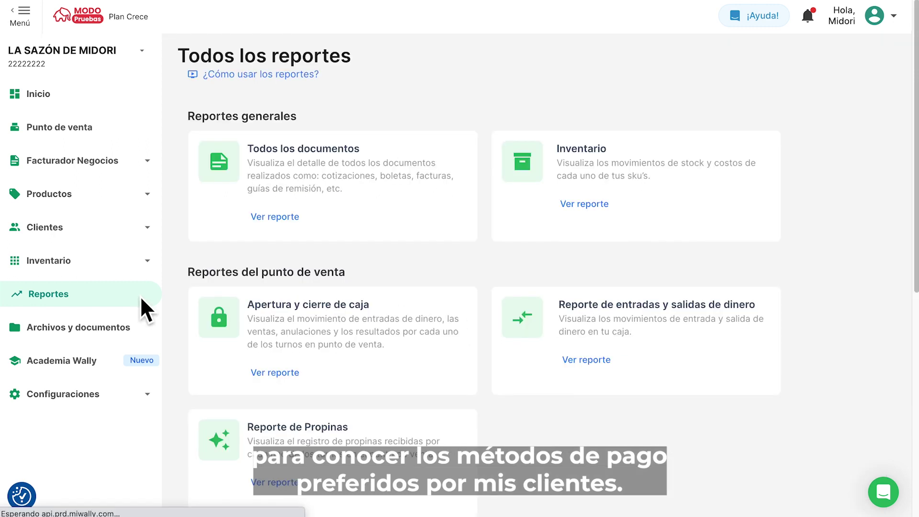
- Open and review the Reporte de Propinas
scroll(291, 363, down, 2)
click(288, 374)
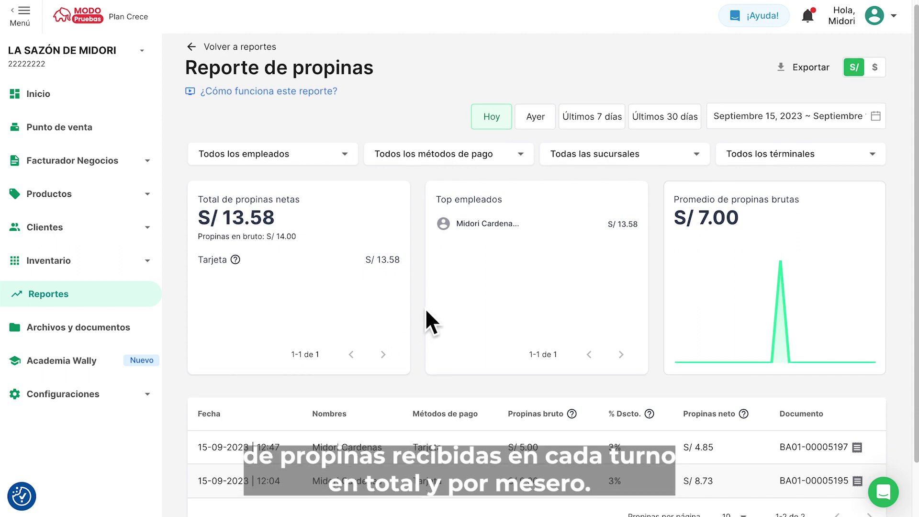
scroll(424, 310, down, 1)
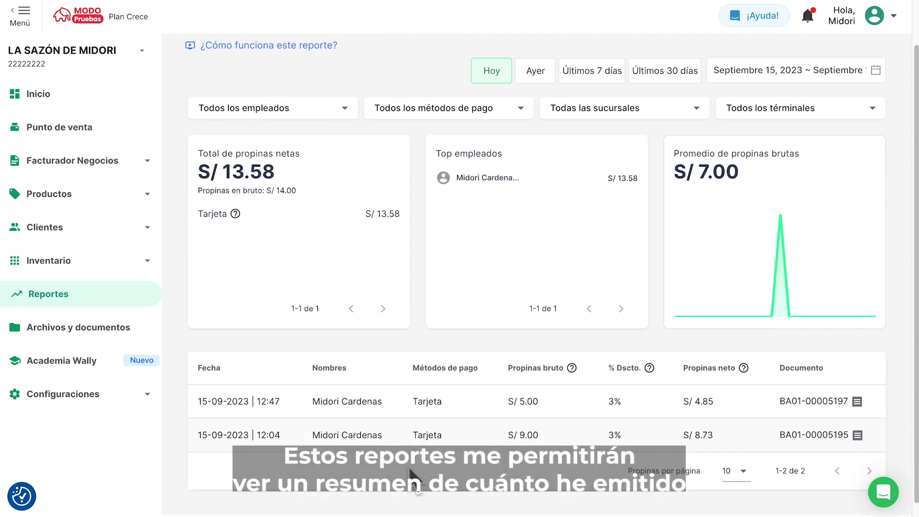
- Open the Todos los documentos report and review each document's SUNAT status
click(147, 293)
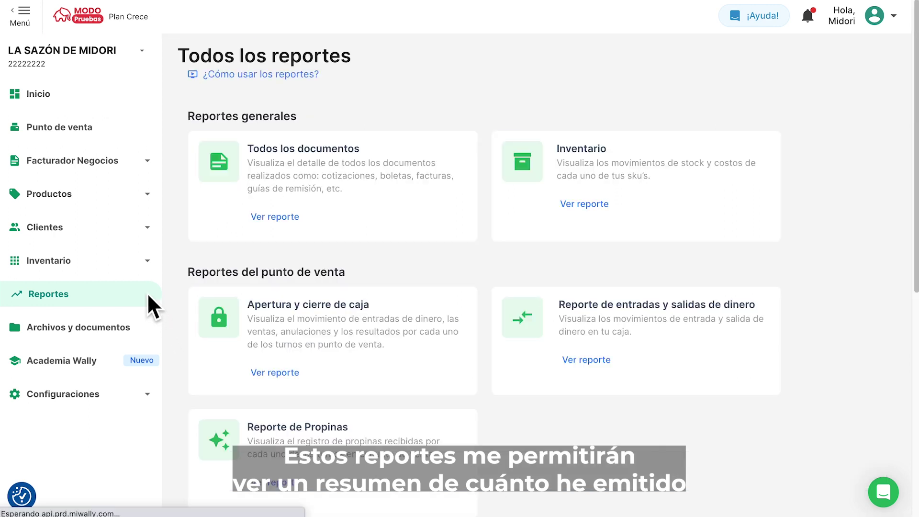
click(275, 221)
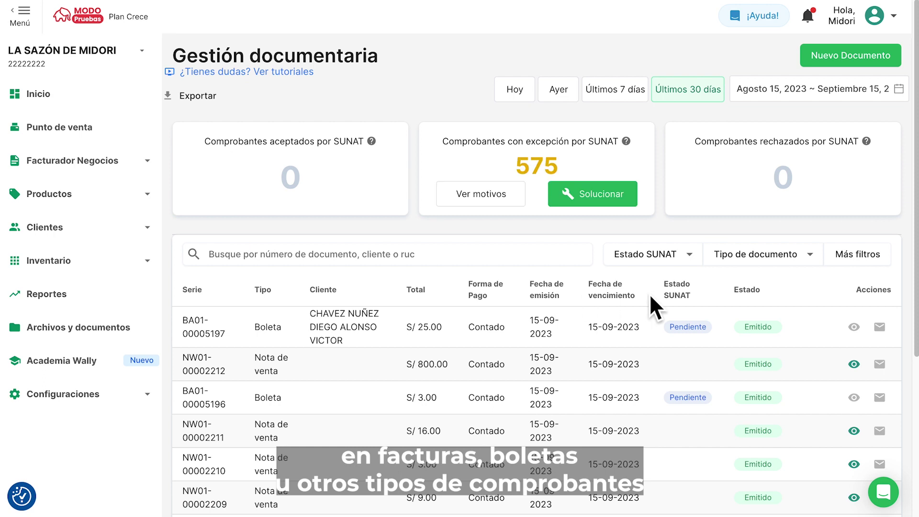
scroll(717, 278, down, 3)
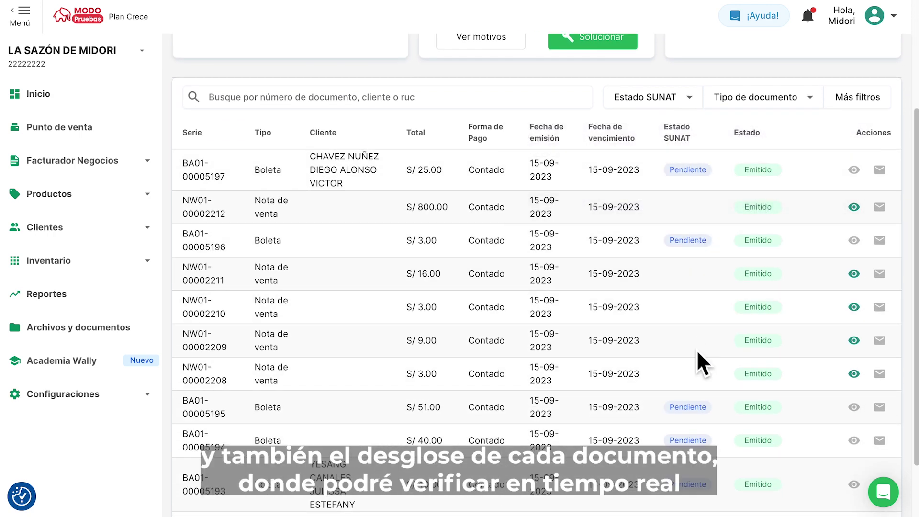
scroll(697, 468, down, 2)
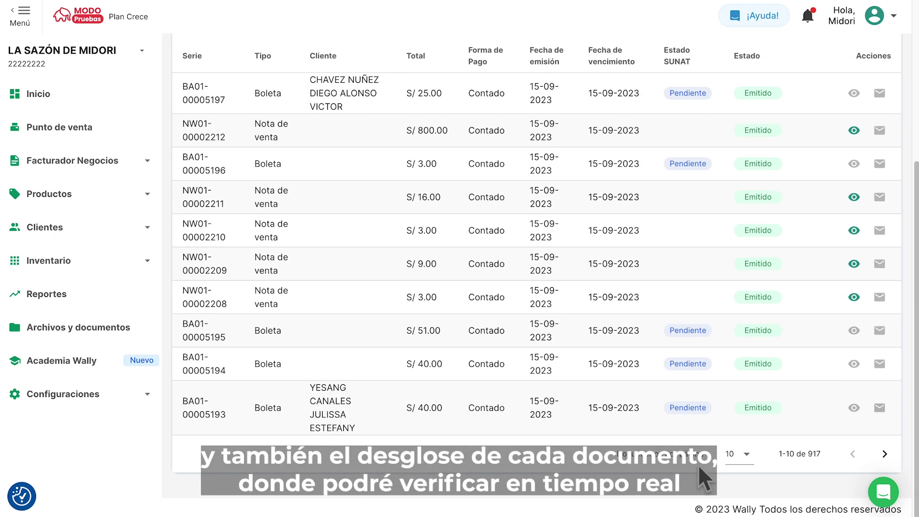
mouse_move(701, 411)
scroll(702, 412, up, 5)
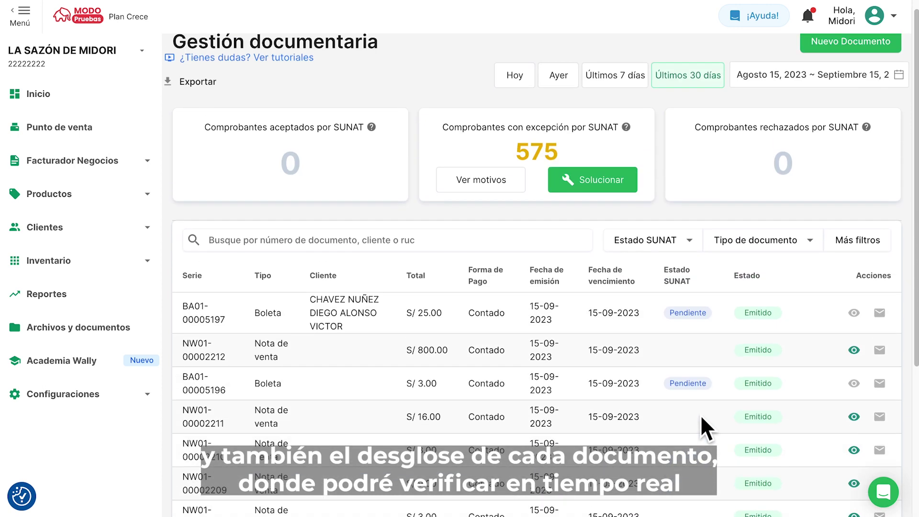